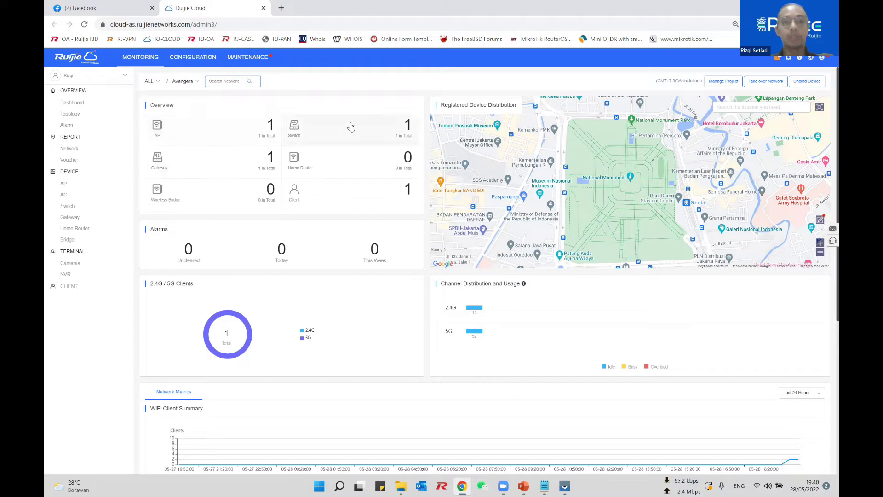
Step: Open the Avengers network's Gateway List, showing the online EG105G gateway
left_click(91, 218)
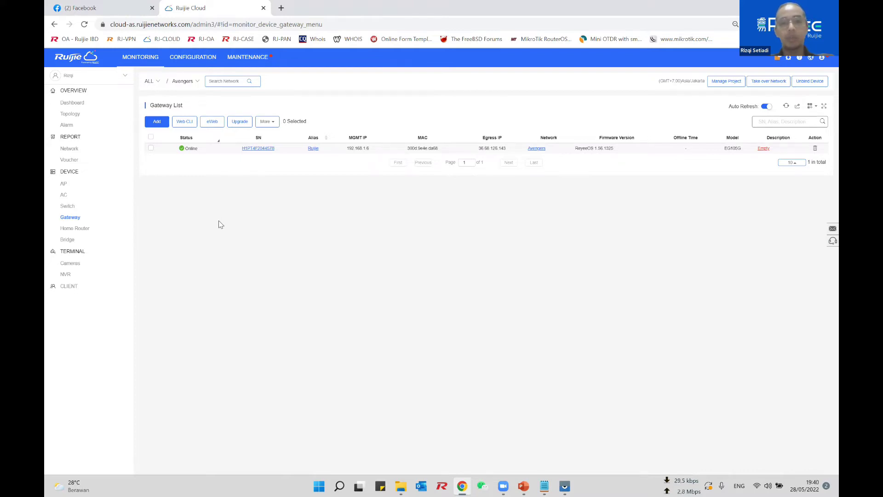
Step: Select the EG105G gateway and launch its eWeb remote management in a new tab
left_click(150, 149)
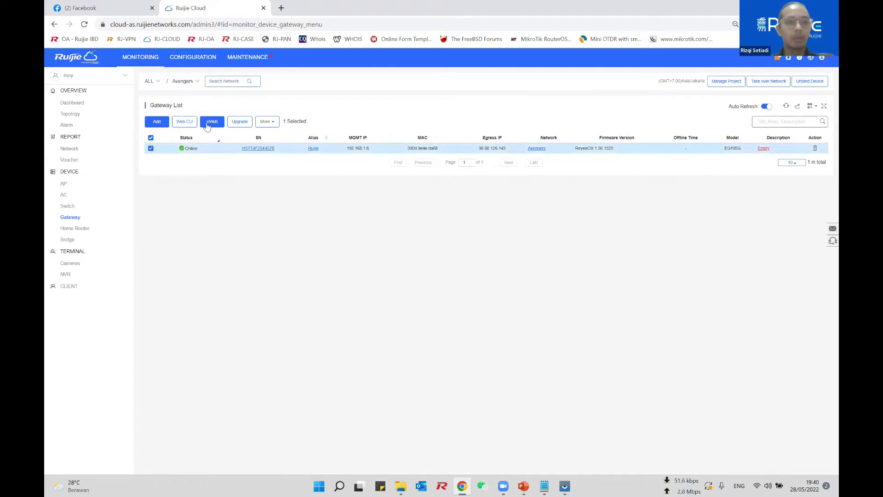
left_click(212, 123)
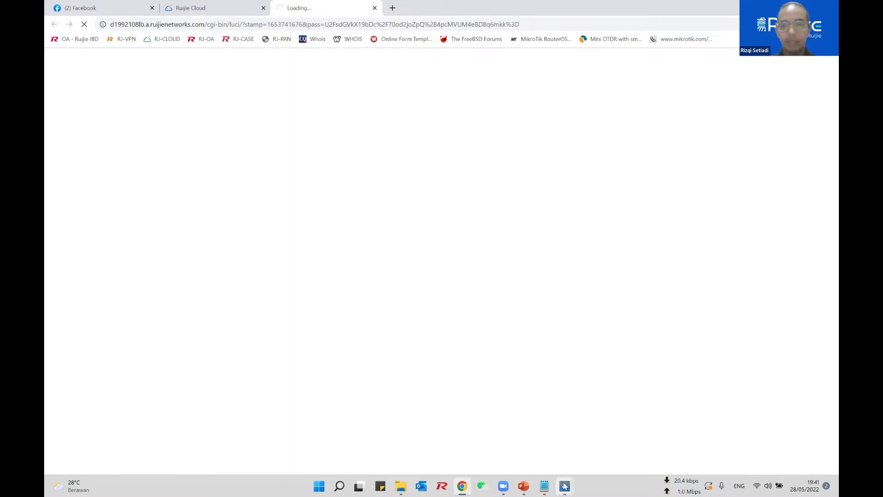
Step: Mirror the phone with Vysor and open the Ruijie Cloud app at its main account page
mouse_move(565, 485)
left_click(593, 452)
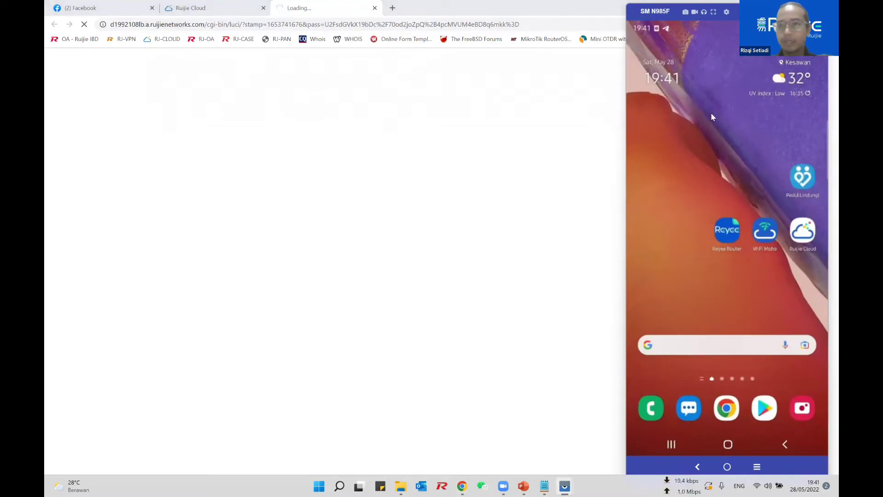
left_click(792, 241)
left_click(719, 443)
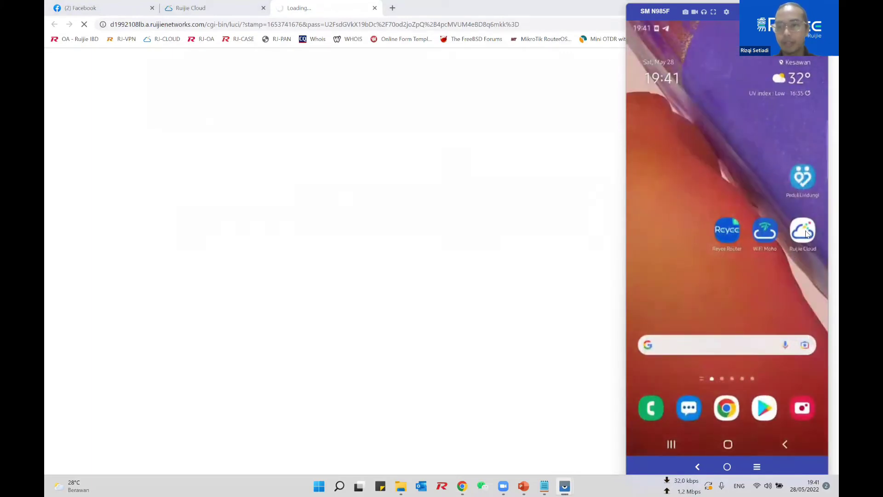
left_click(806, 234)
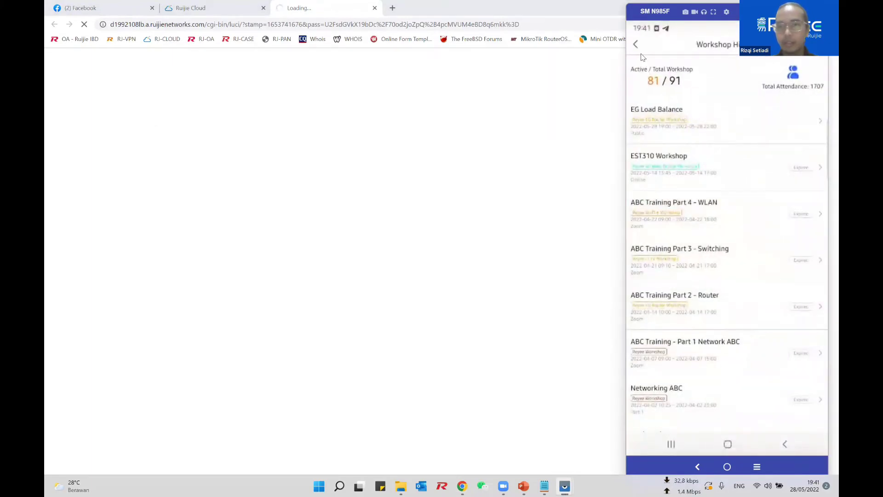
left_click(642, 57)
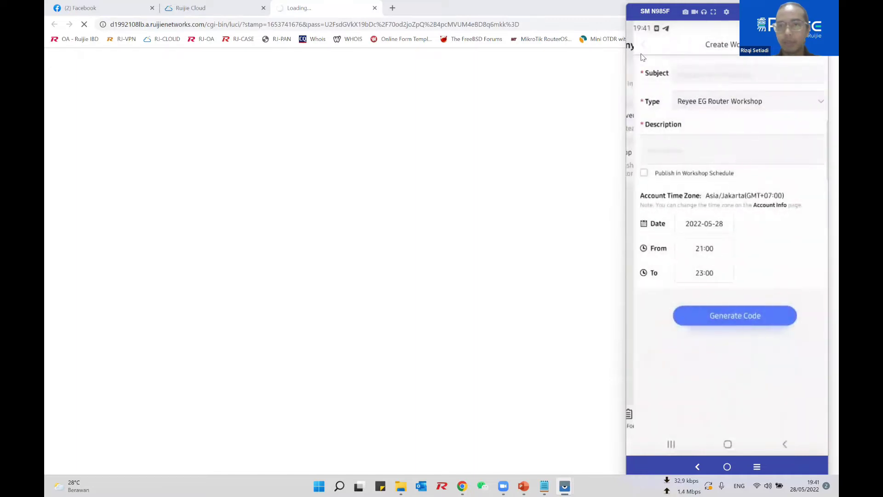
left_click(643, 57)
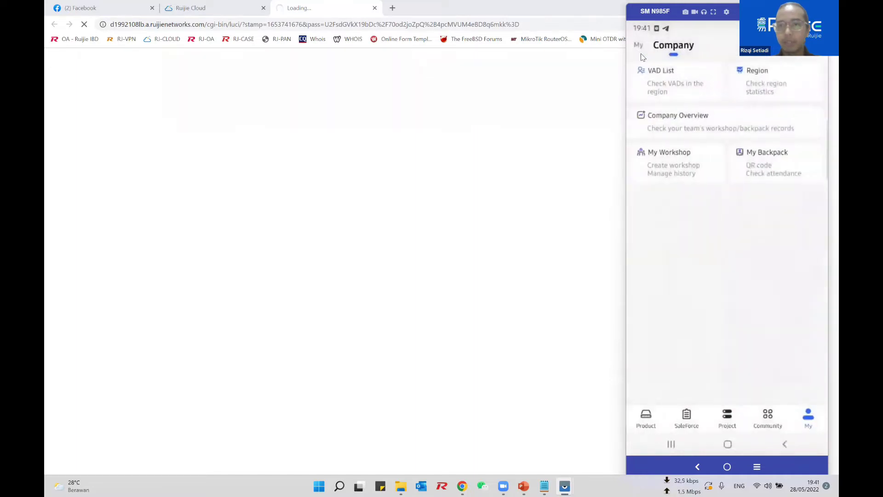
Step: Open the Avengers project's cloud Tool Kit and go to WAN Config
left_click(727, 415)
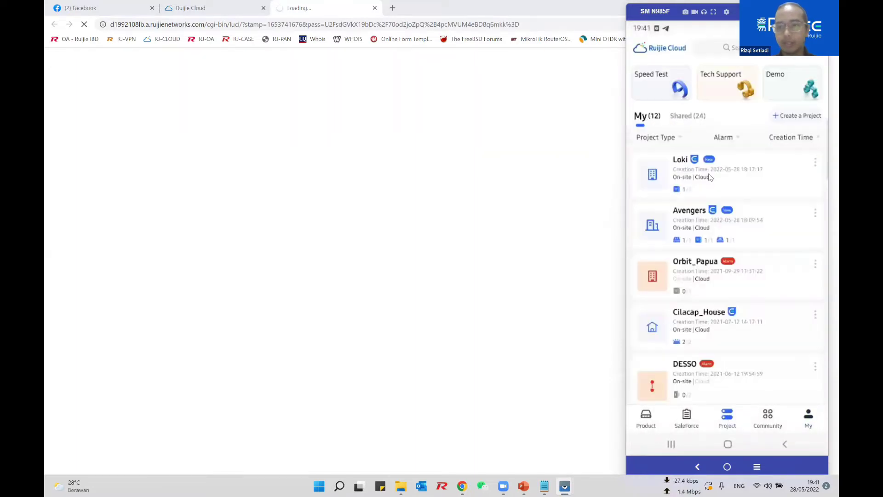
left_click(689, 229)
left_click(719, 385)
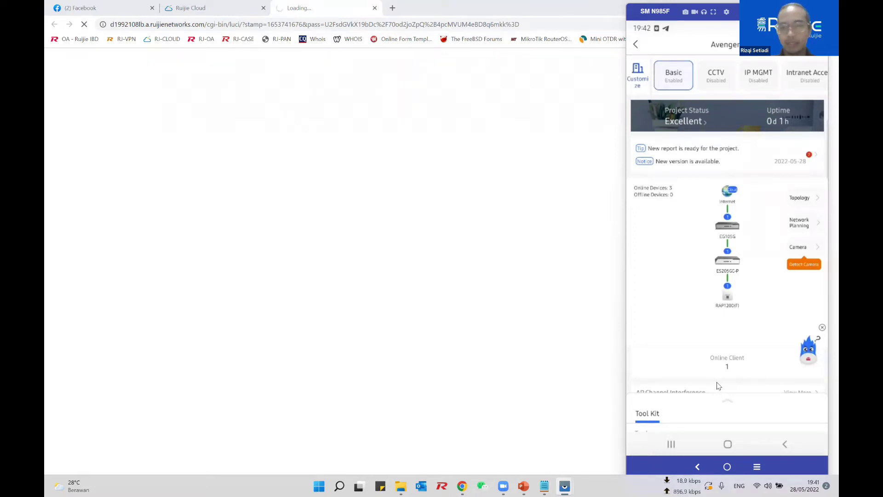
left_click_drag(730, 407, 725, 242)
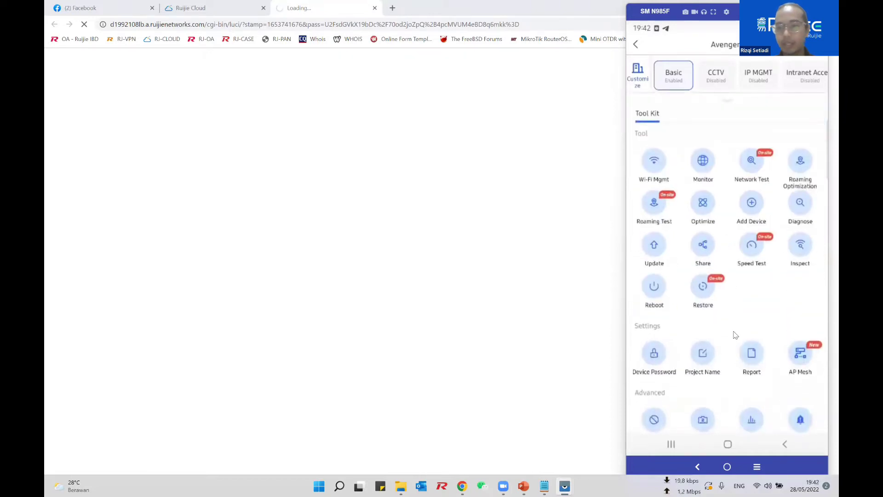
scroll(735, 334, "down", 3)
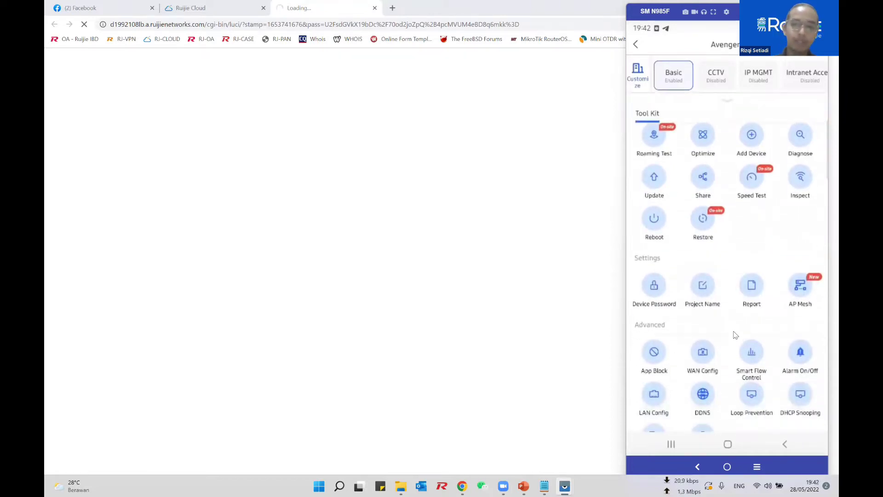
left_click(702, 361)
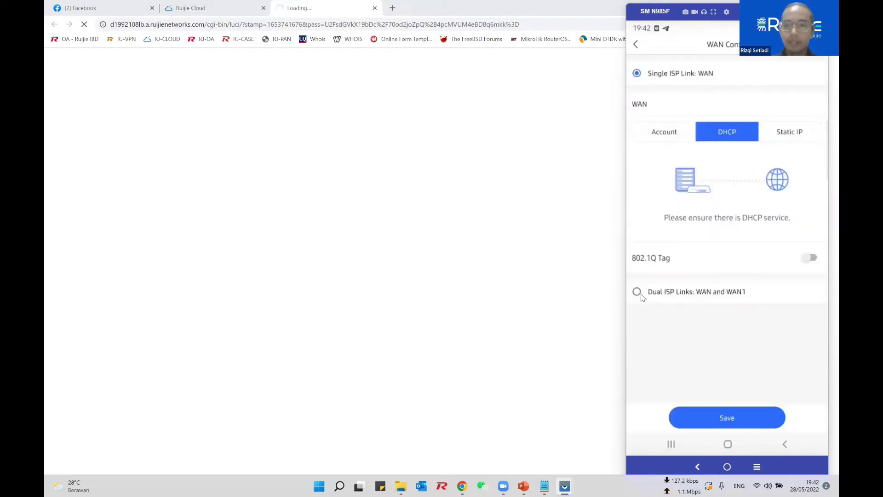
Step: Select Dual ISP Links on WAN and WAN1, keeping Balance by Connection with weights 1/1
left_click(638, 292)
scroll(638, 296, "down", 2)
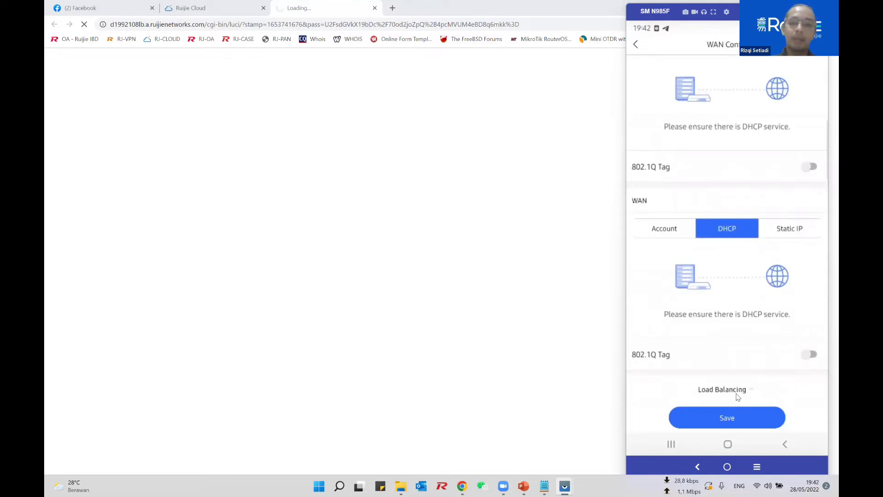
left_click(736, 395)
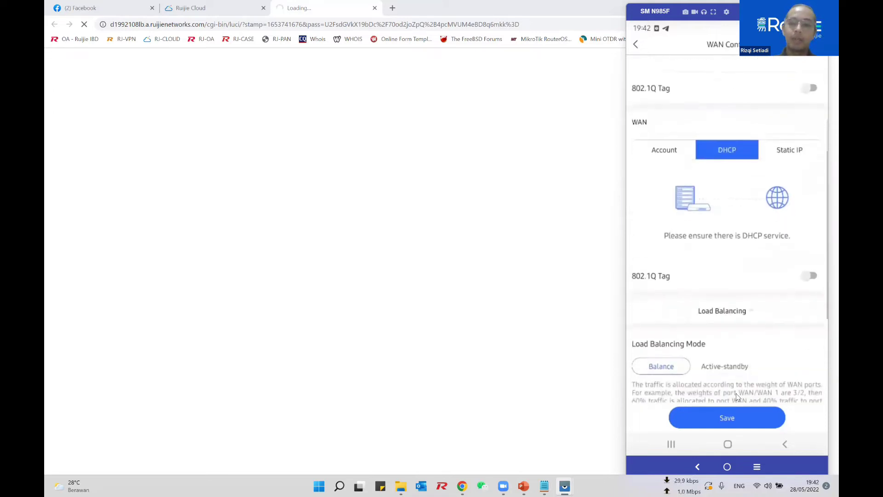
scroll(736, 393, "down", 3)
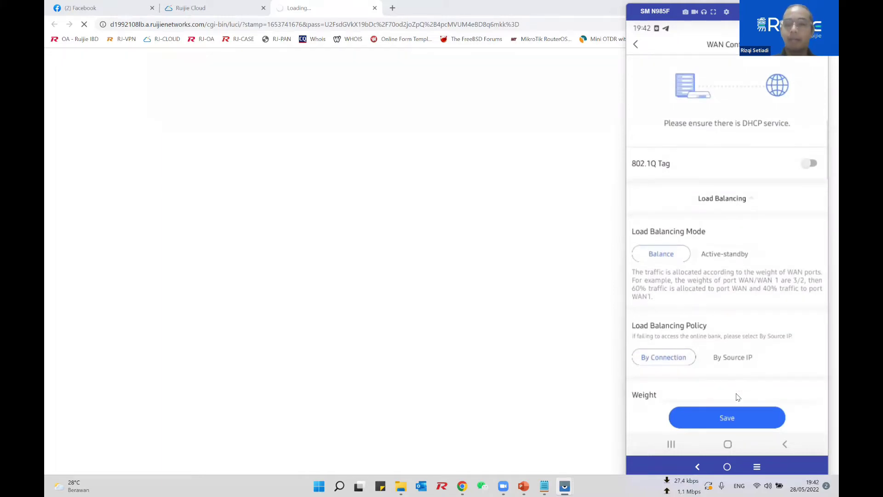
scroll(737, 397, "down", 2)
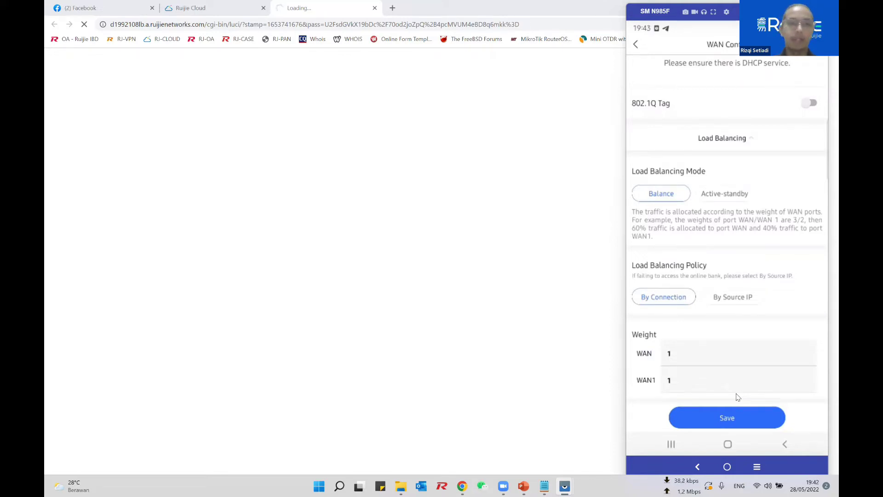
left_click(575, 289)
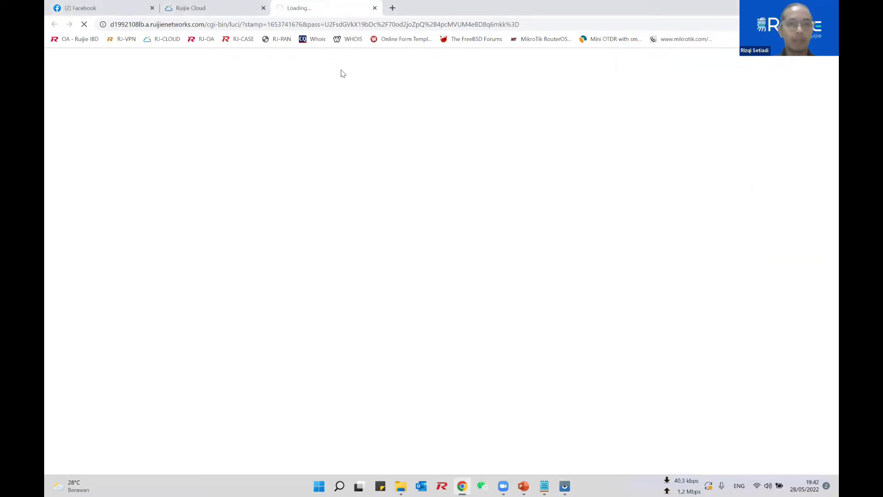
Step: Close the eWeb tab, dismiss the tip, and show the EG105G's Device Details Config page
key("ctrl+w")
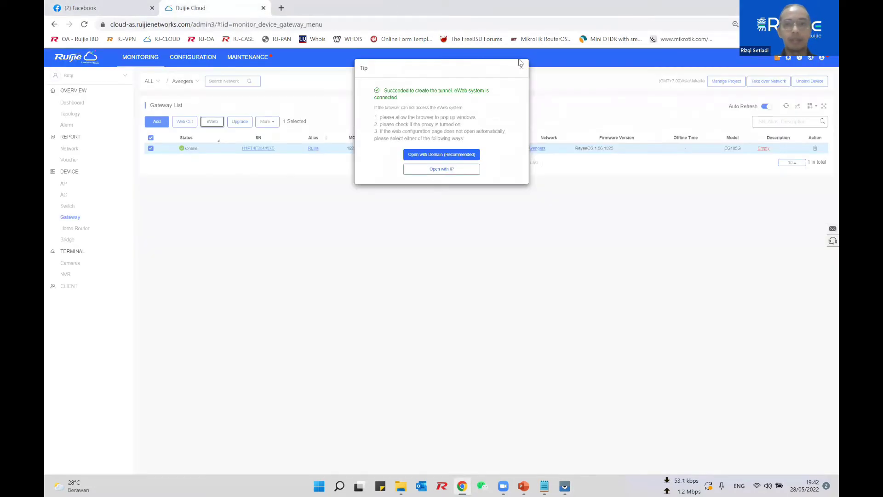
left_click(520, 69)
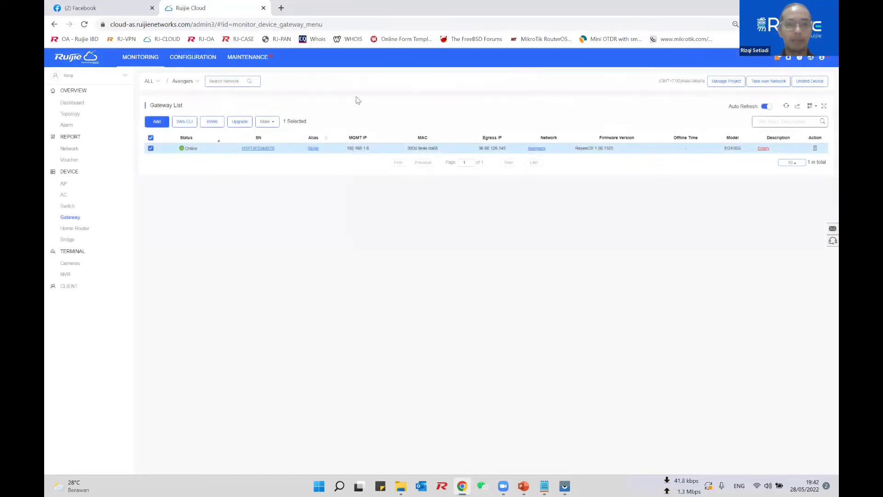
left_click(255, 151)
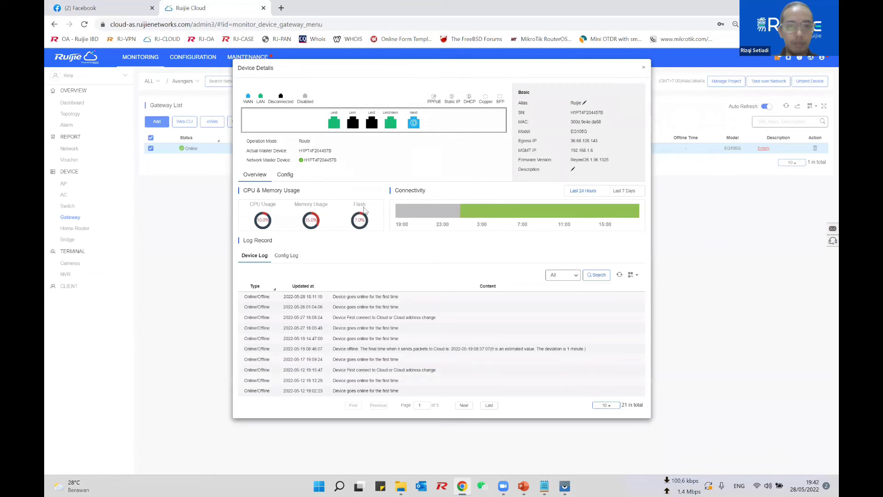
left_click(286, 175)
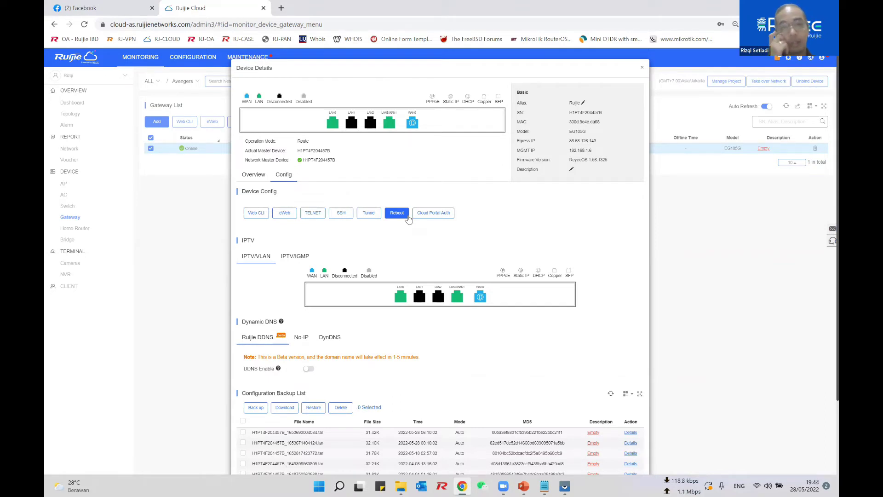
Step: Disable the gateway's active eWeb tunnel and create a new one on port 10161
left_click(369, 213)
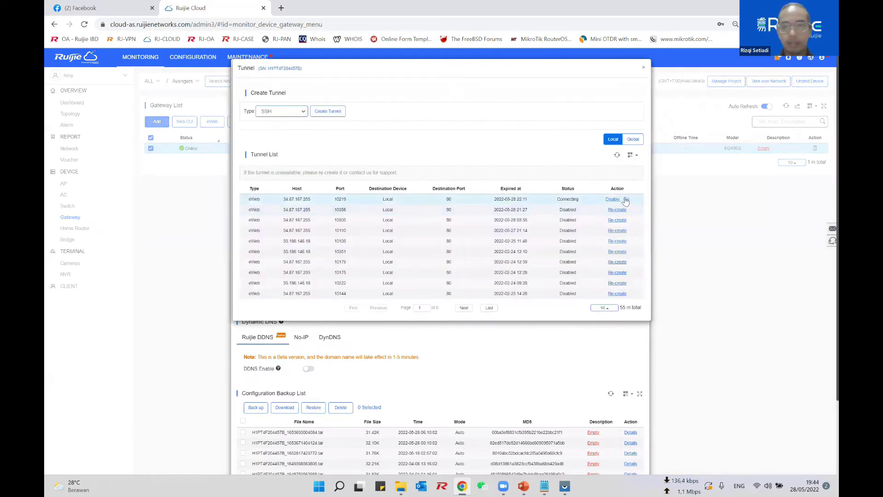
left_click(616, 201)
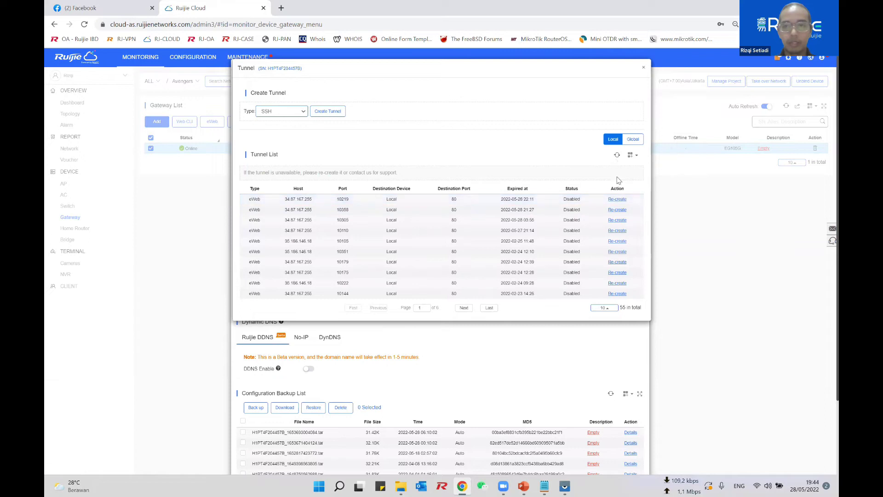
left_click(617, 200)
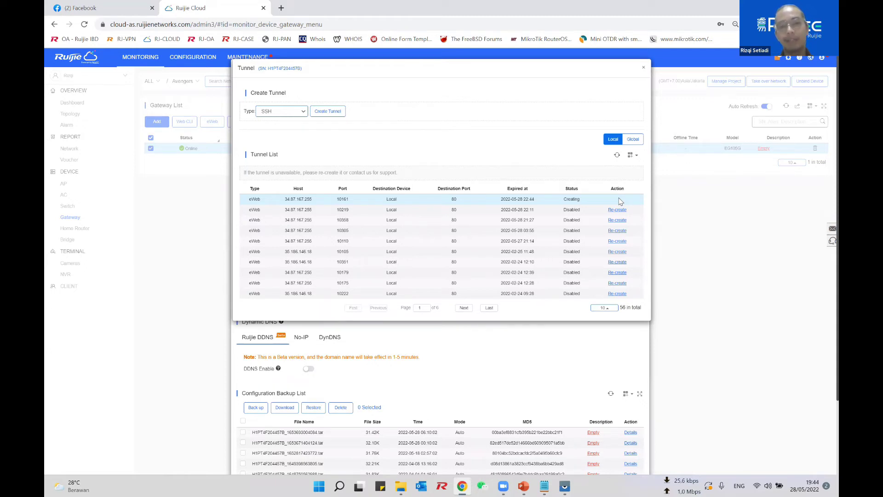
Step: Refresh the tunnel list and open the router's EWEB Management overview through the new tunnel
left_click(617, 155)
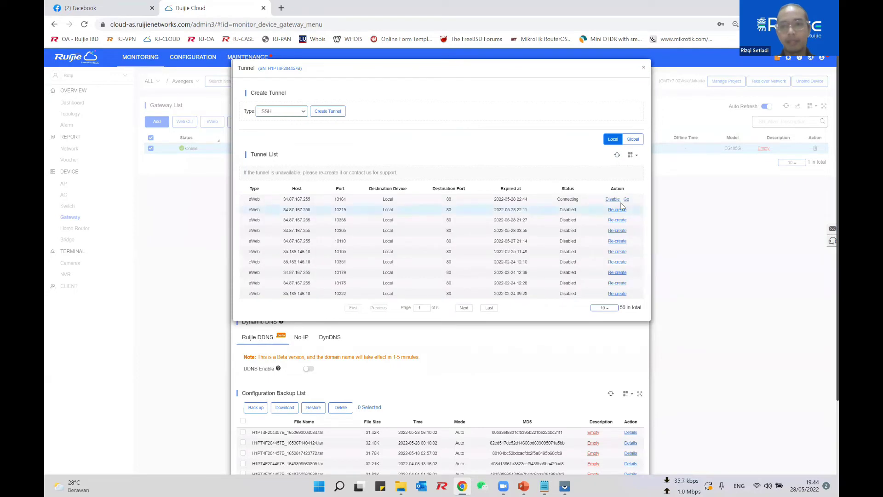
left_click(627, 199)
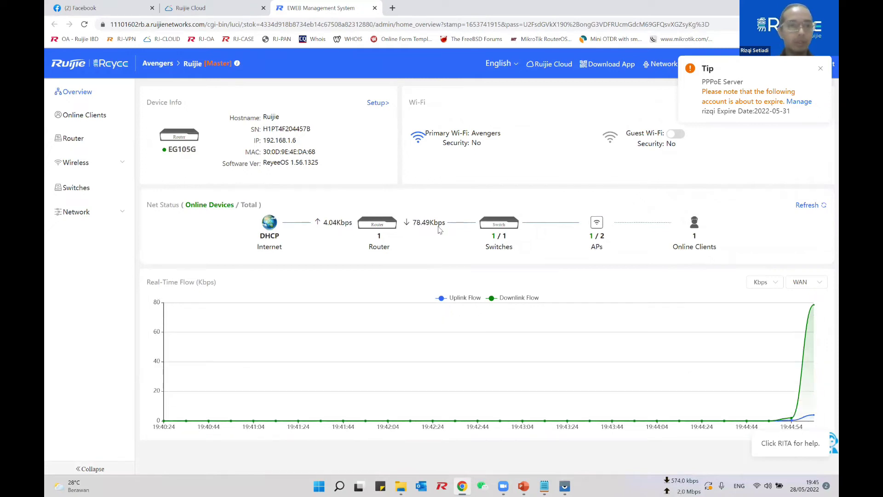
Step: Go to Router > Basics > WAN to view the single-line DHCP WAN settings
left_click(94, 143)
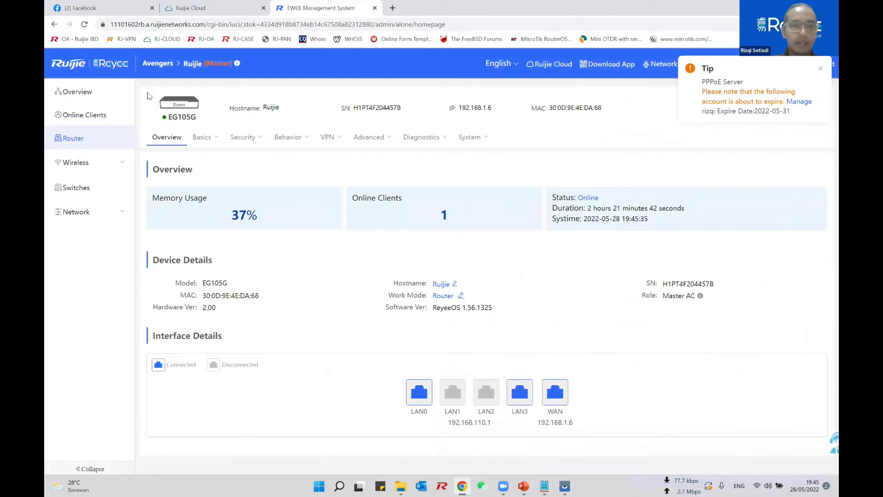
mouse_move(212, 136)
left_click(200, 160)
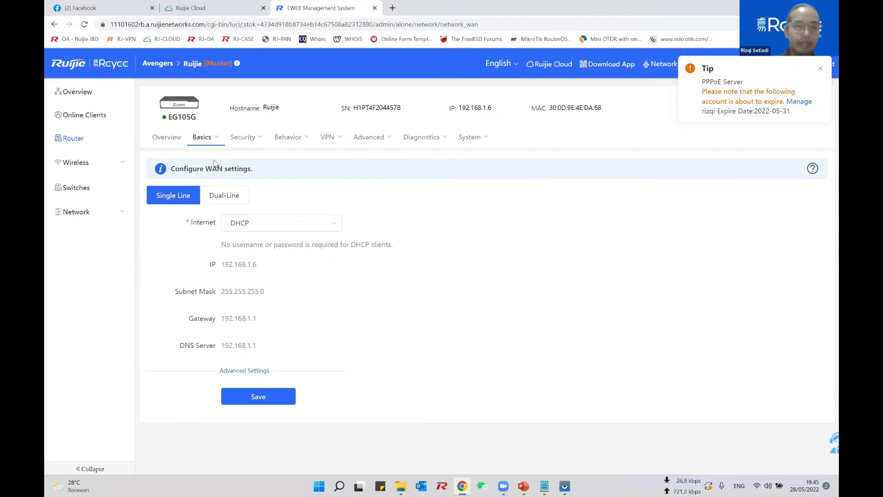
Step: Switch WAN to Dual-Line with WAN1 on DHCP and view the ISP/Load Settings
left_click(238, 195)
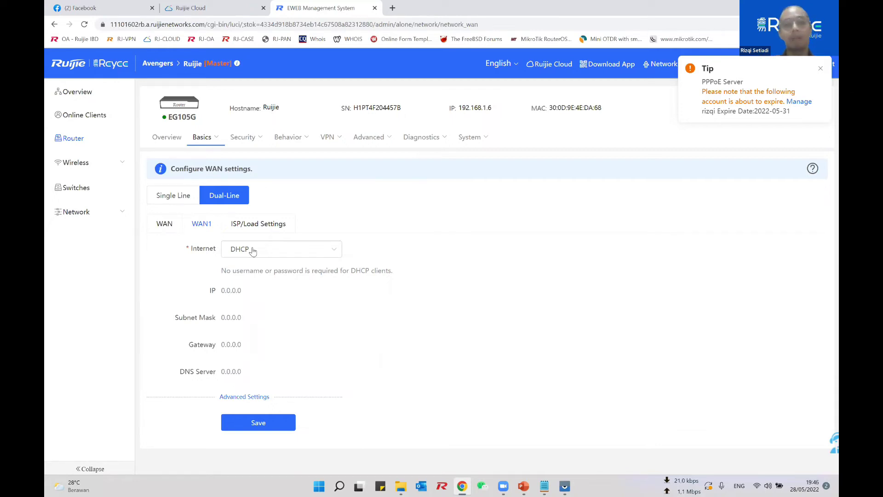
left_click(253, 250)
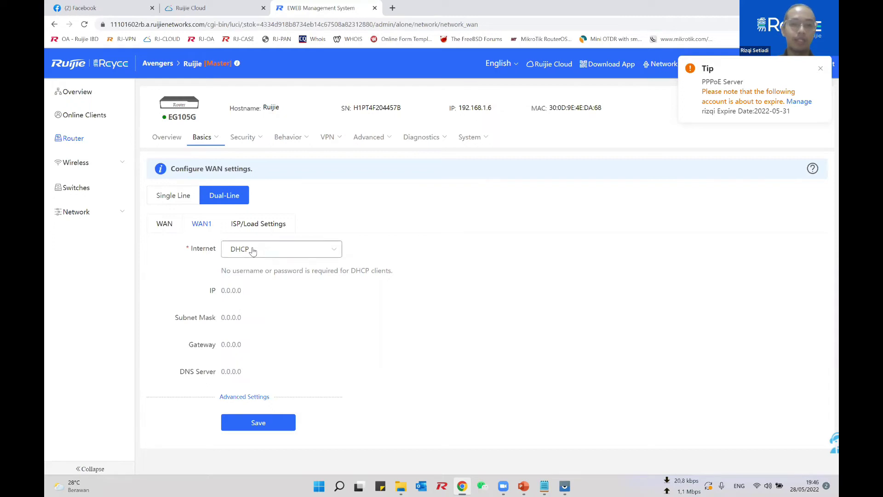
left_click(254, 306)
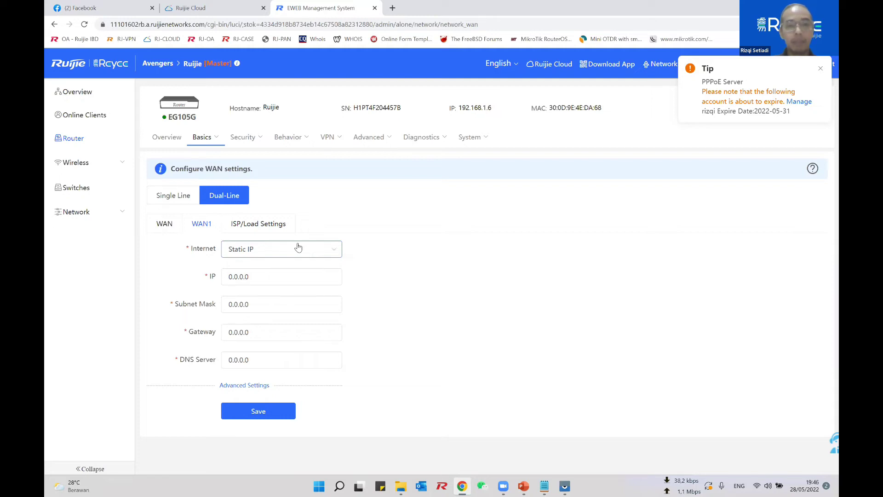
left_click(254, 249)
left_click(253, 290)
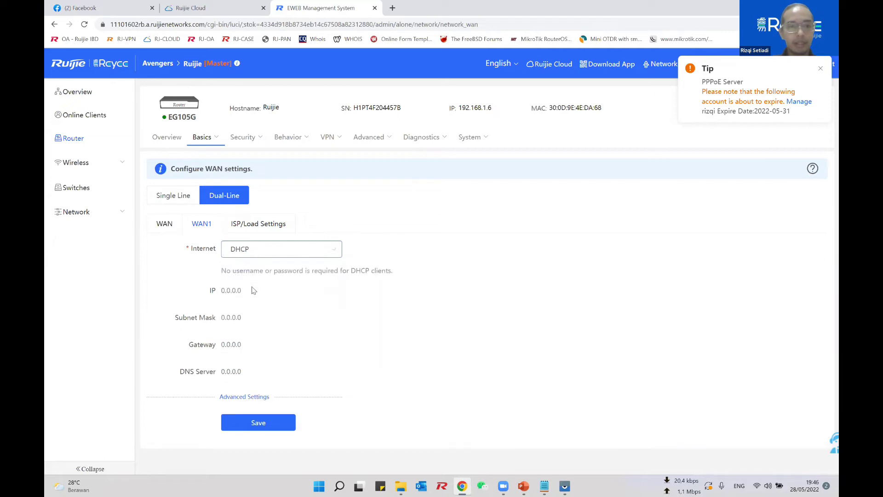
left_click(274, 225)
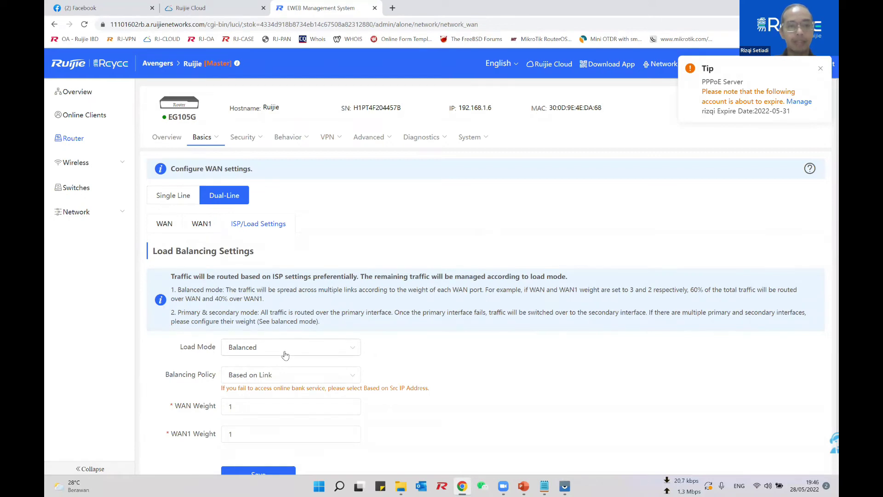
scroll(285, 355, "down", 1)
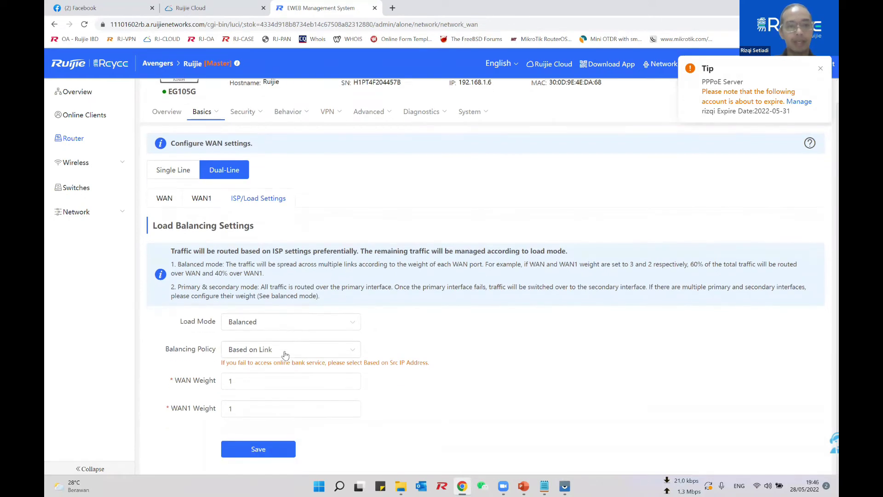
left_click(283, 381)
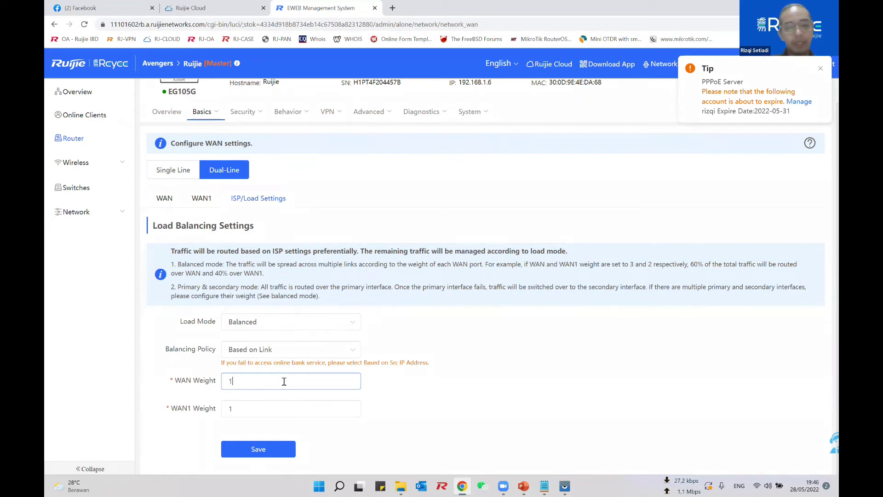
key("BackSpace")
type("3")
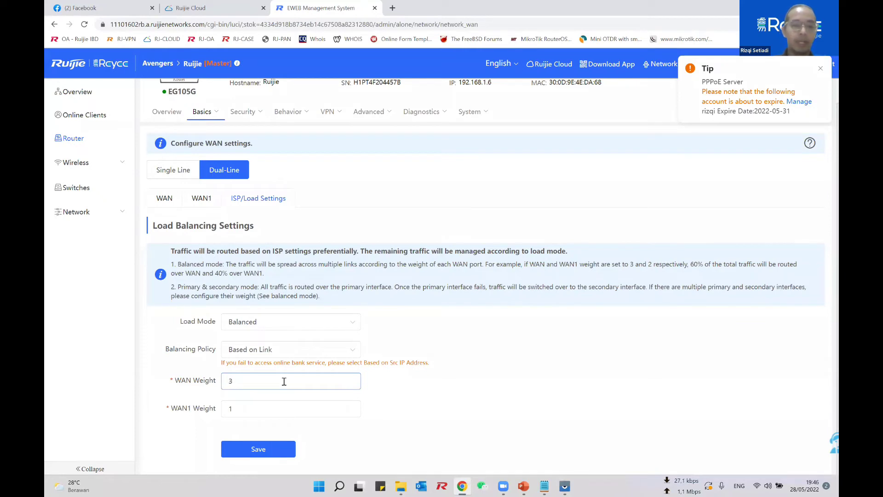
key("BackSpace")
type("1")
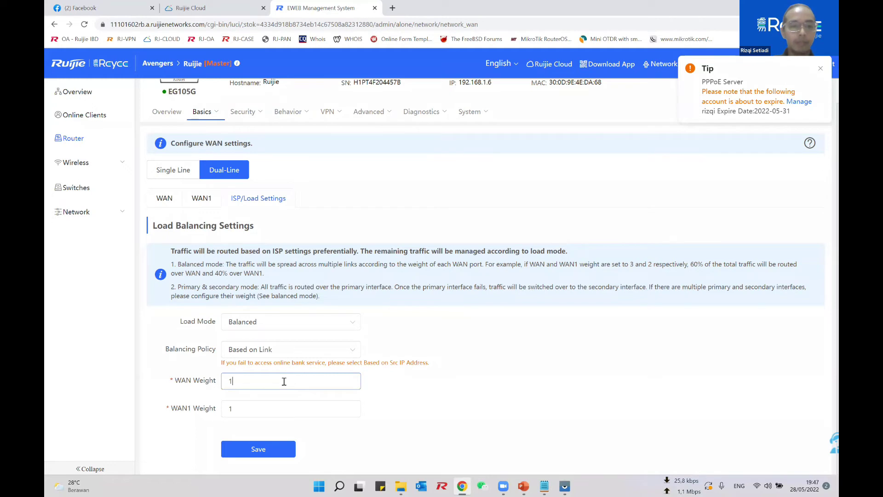
left_click_drag(428, 363, 219, 363)
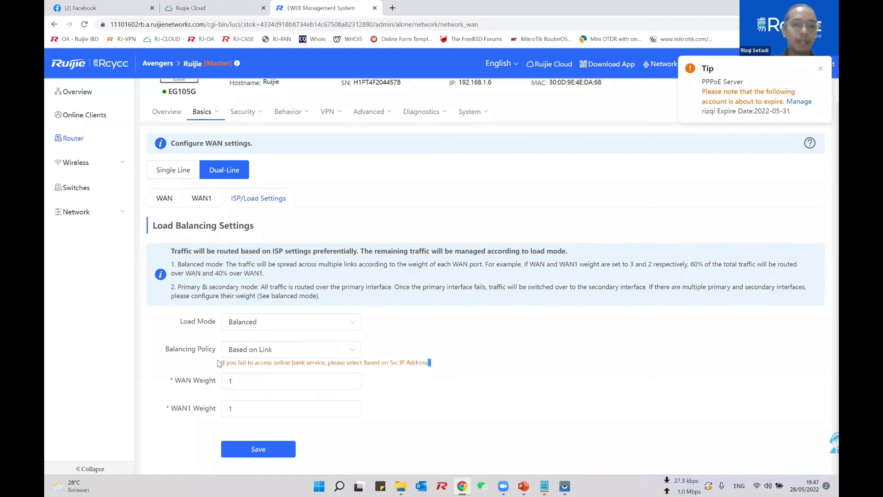
left_click(251, 354)
left_click_drag(252, 354, 284, 395)
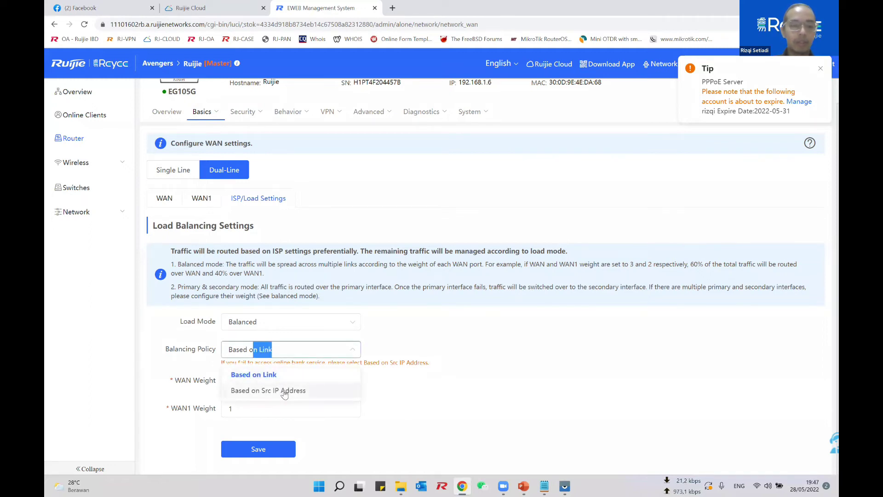
left_click(378, 356)
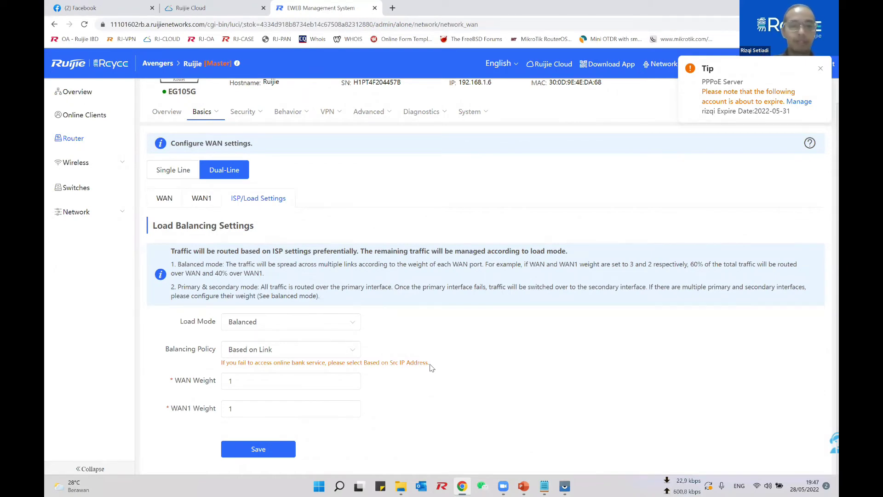
Step: Save the dual-line load balancing with the Based on Link policy
left_click(354, 354)
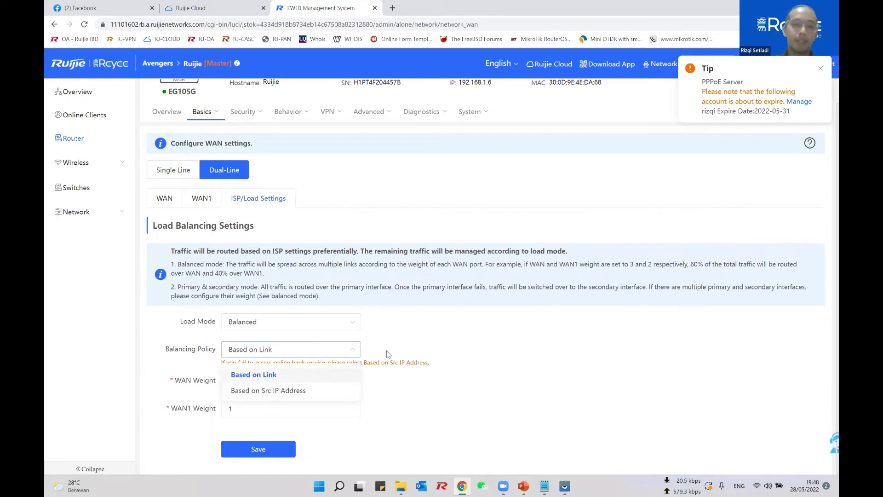
left_click(387, 353)
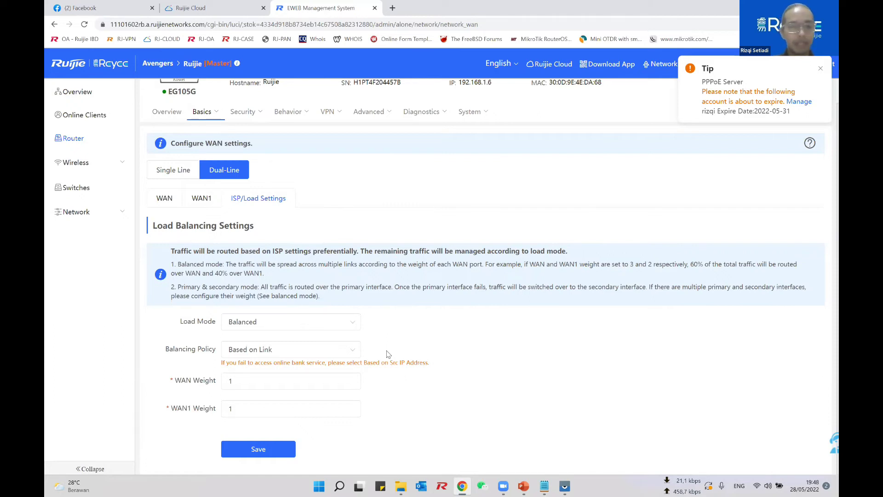
left_click(273, 454)
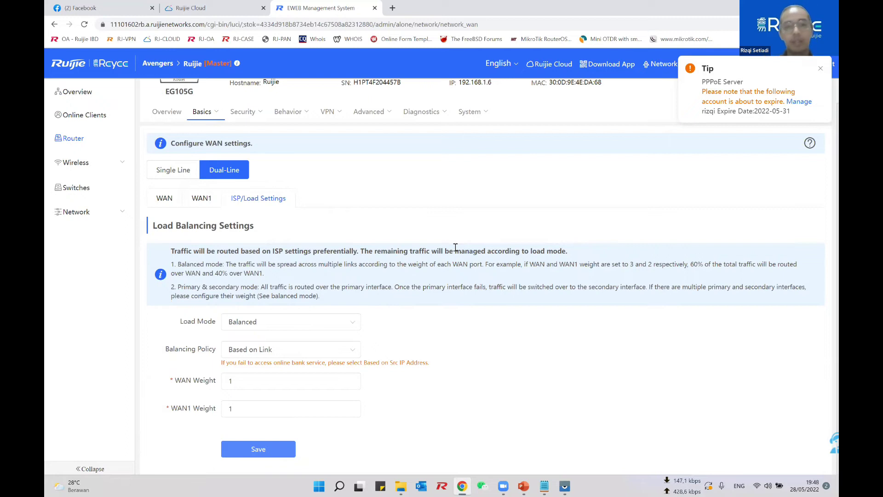
Step: Confirm Balanced load mode, reload the page, and close the expired management tab
left_click(350, 323)
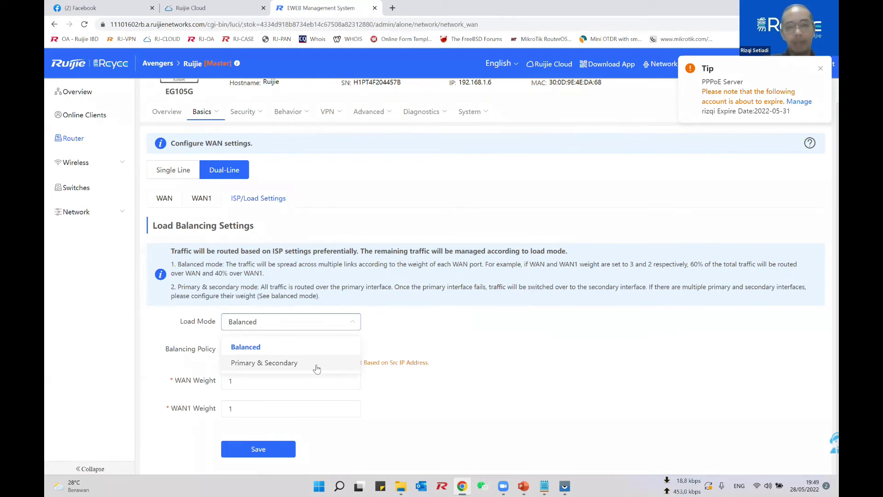
left_click(438, 337)
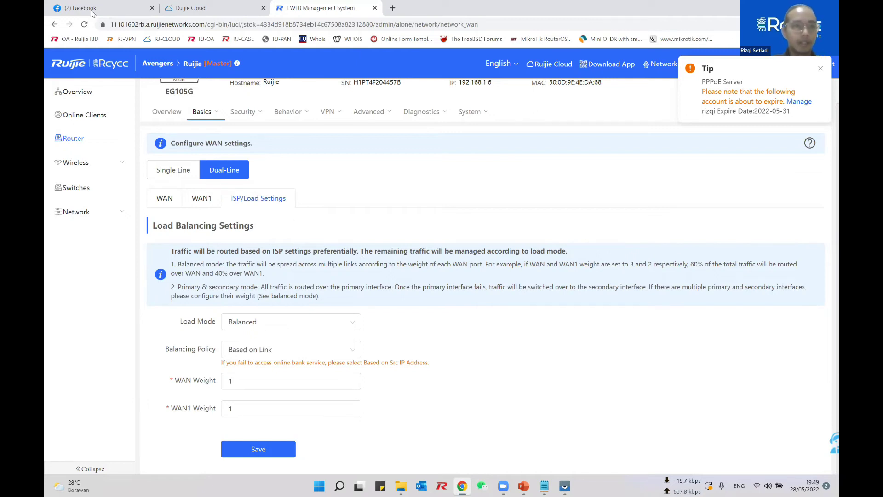
left_click(86, 23)
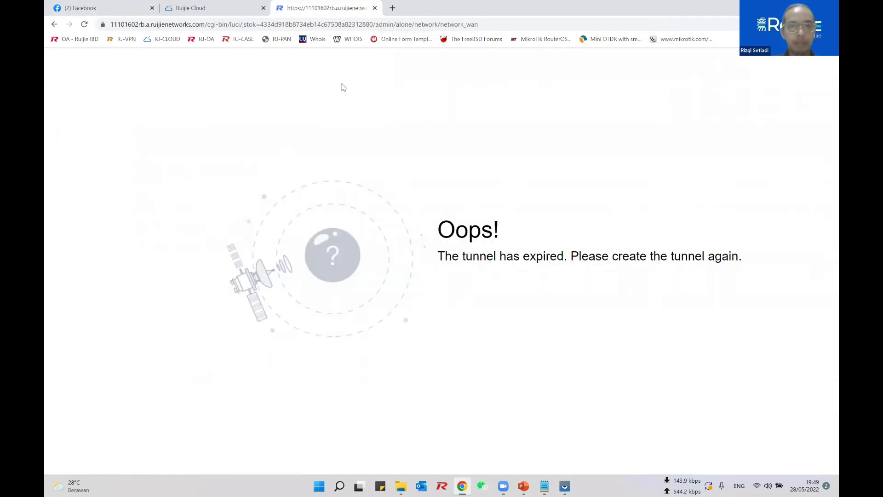
left_click(375, 9)
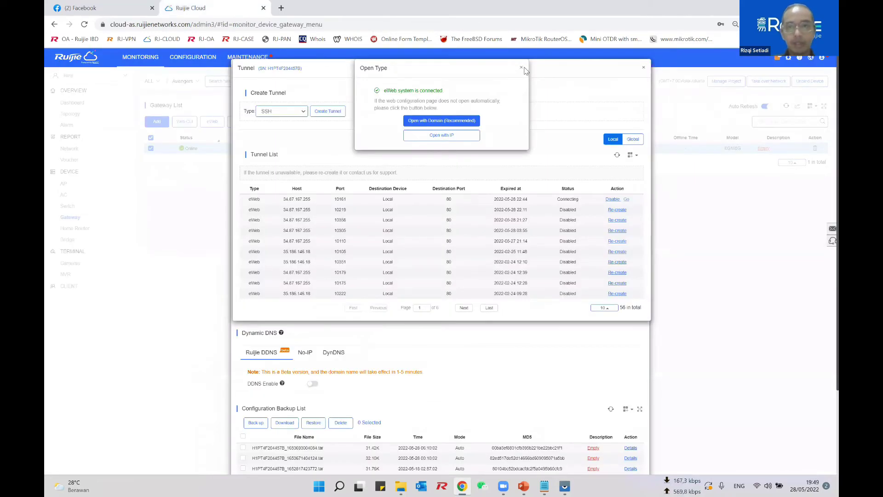
Step: Dismiss the eWeb connection prompt and close the Tunnel window to get back to Device Details
left_click(643, 69)
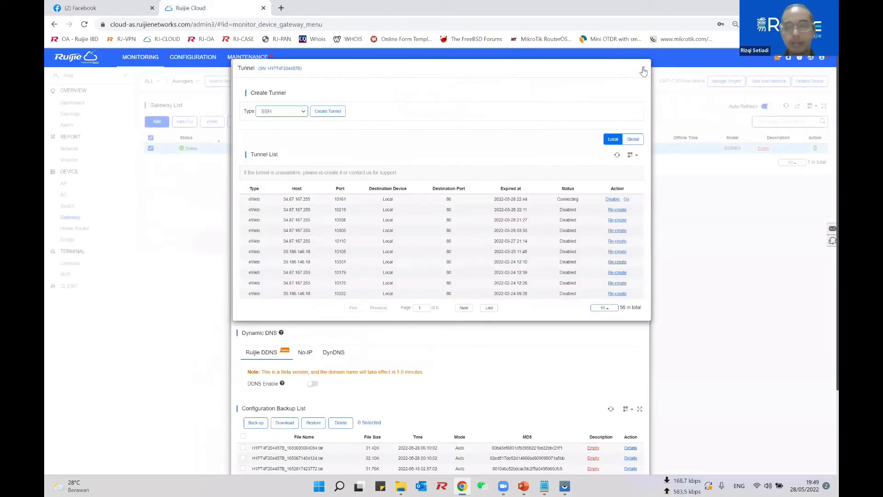
left_click(643, 68)
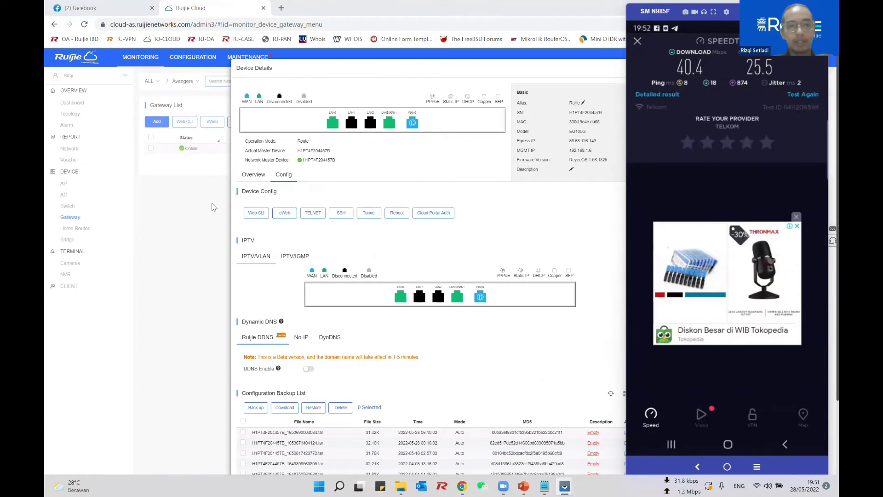
Step: Reopen the gateway's Config > Tunnel list and try eWeb through the existing tunnel
left_click(623, 72)
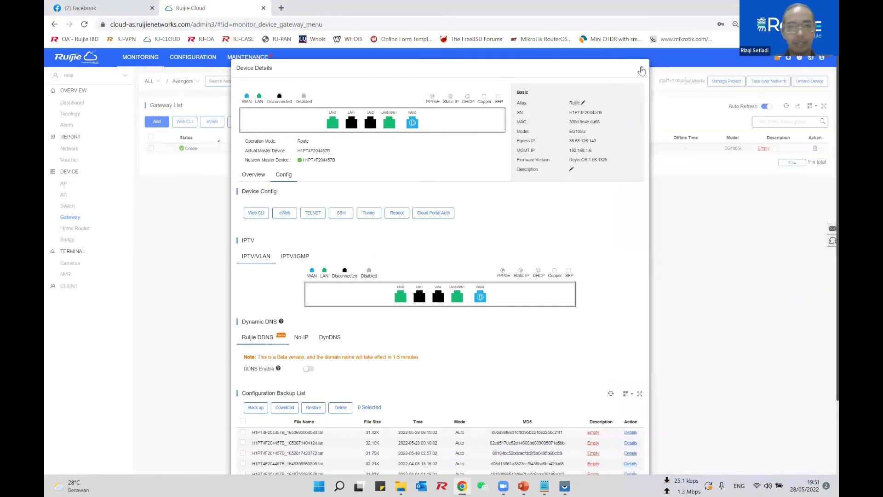
key("Escape")
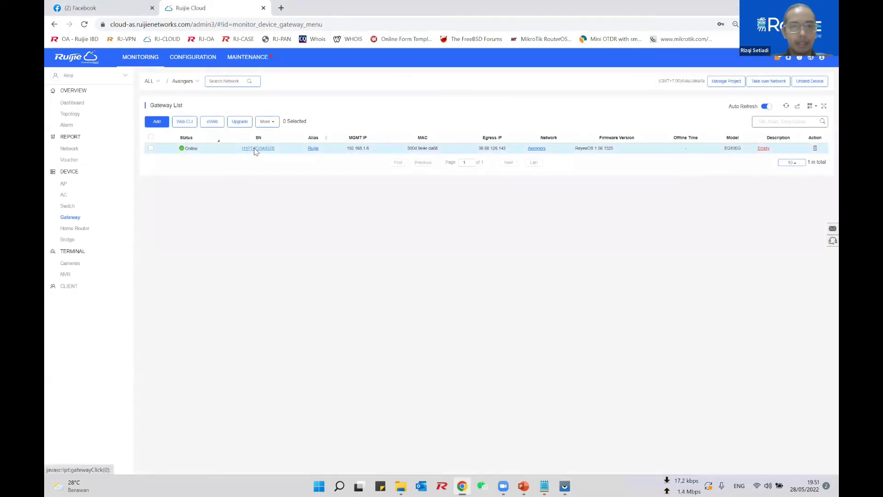
left_click(256, 149)
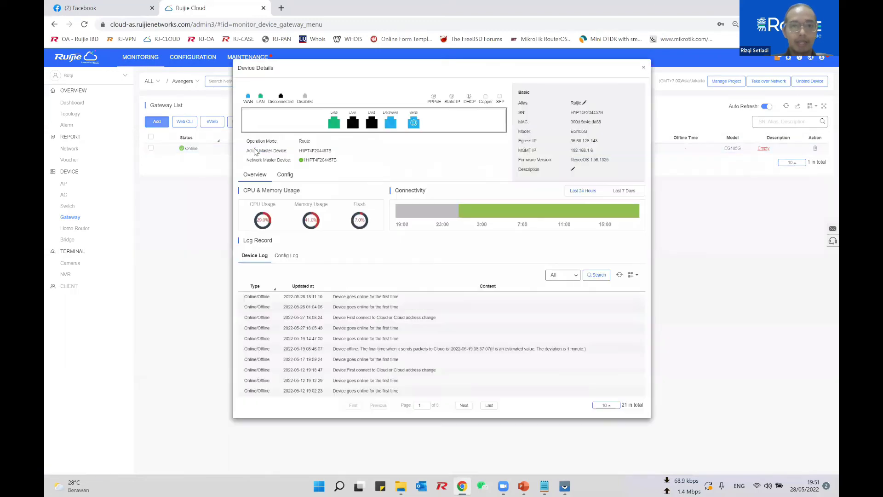
left_click(288, 175)
left_click(425, 214)
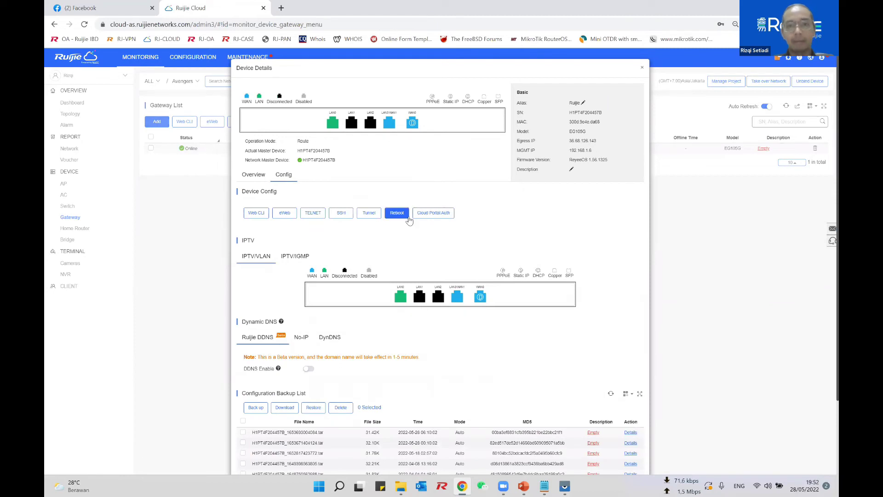
left_click(373, 213)
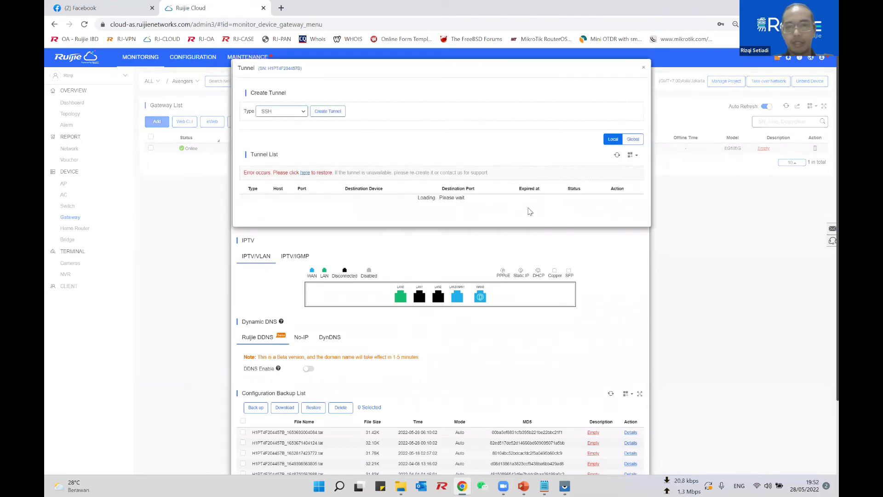
left_click(626, 200)
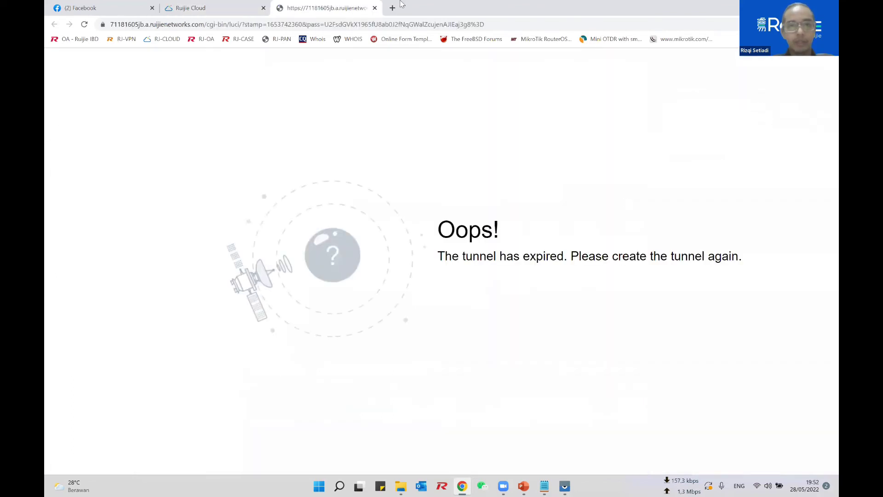
Step: Close the expired page, disable the old tunnel, re-create a fresh eWeb tunnel and refresh the list
left_click(374, 7)
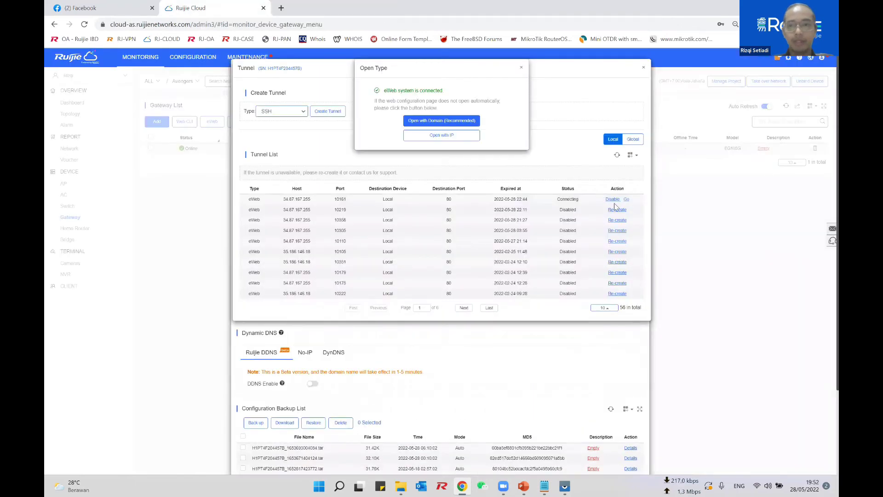
left_click(522, 69)
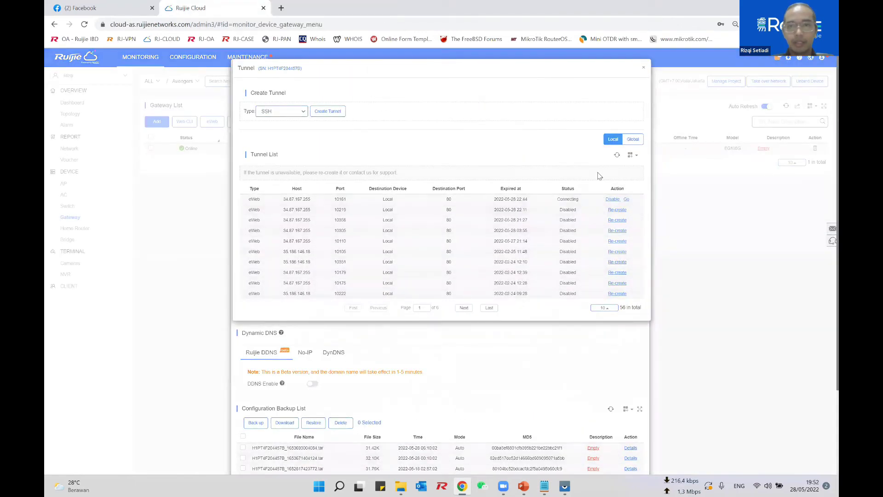
left_click(611, 198)
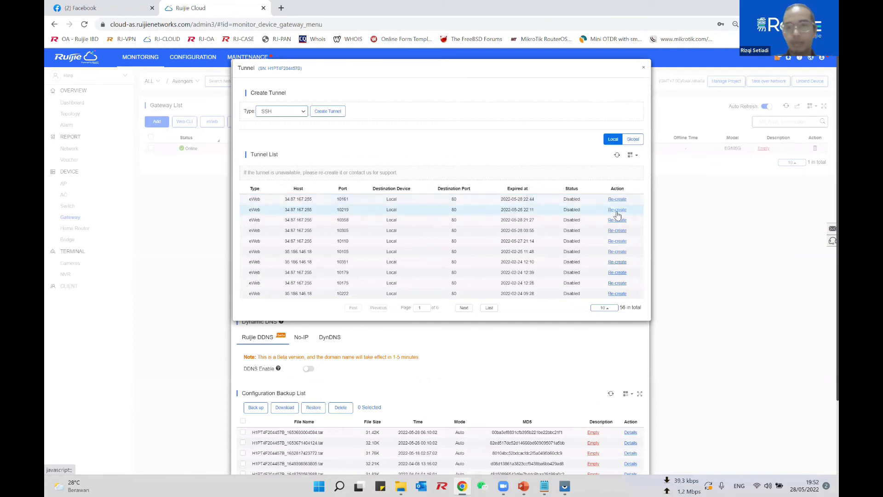
left_click(616, 221)
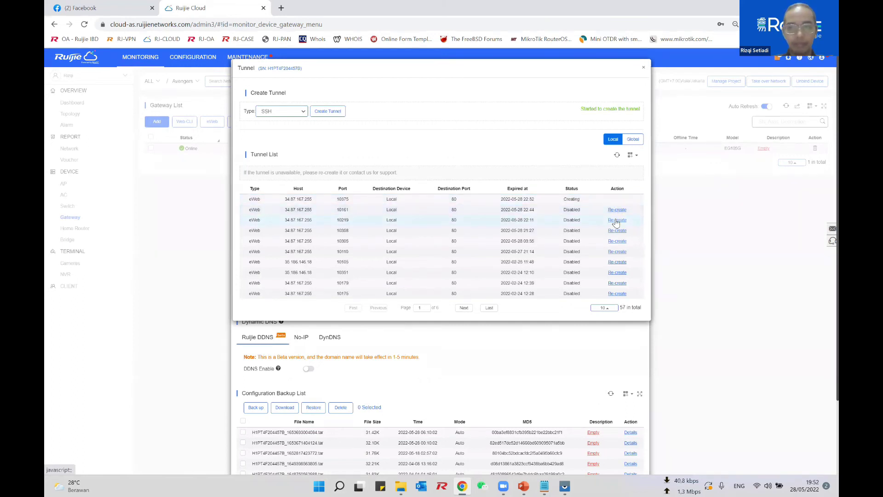
left_click(617, 156)
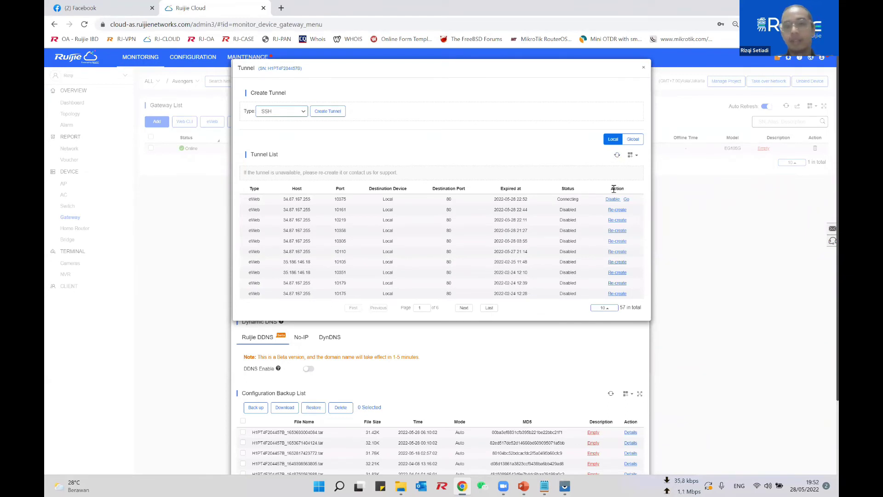
Step: Open eWeb through the new tunnel, check WAN1 and WAN traffic, then open the Router overview
left_click(626, 201)
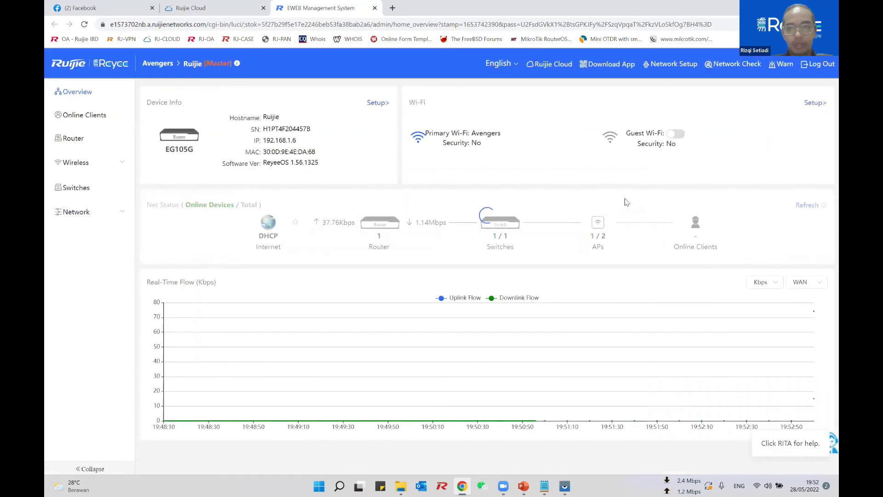
left_click(797, 283)
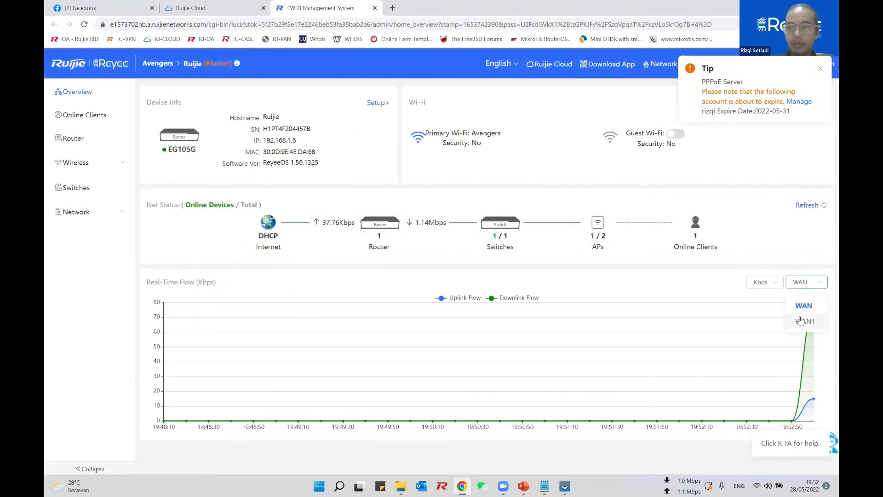
left_click(801, 320)
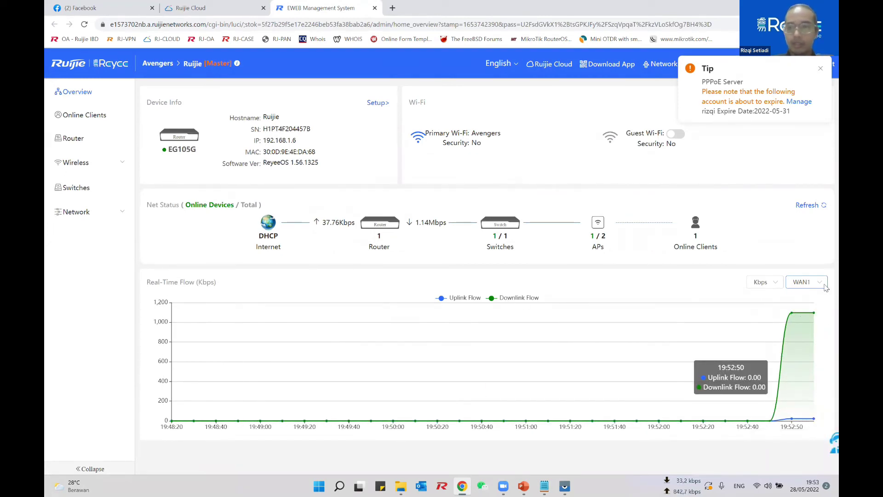
left_click(803, 282)
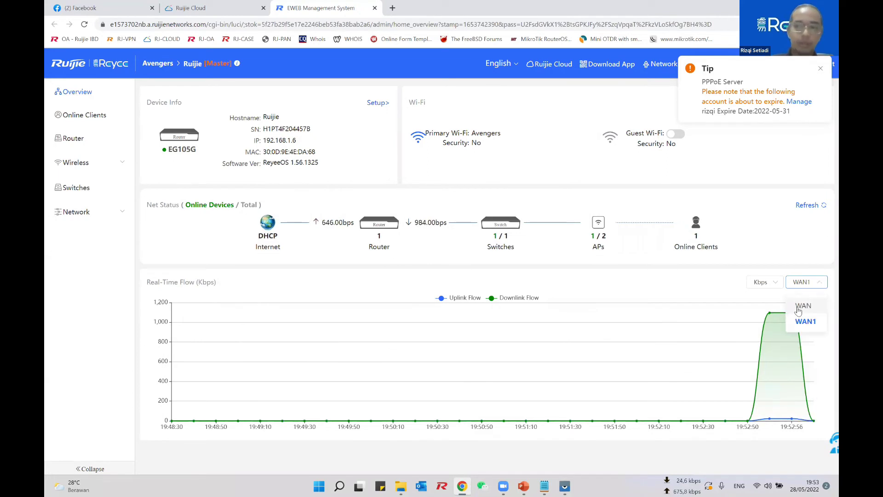
left_click(801, 306)
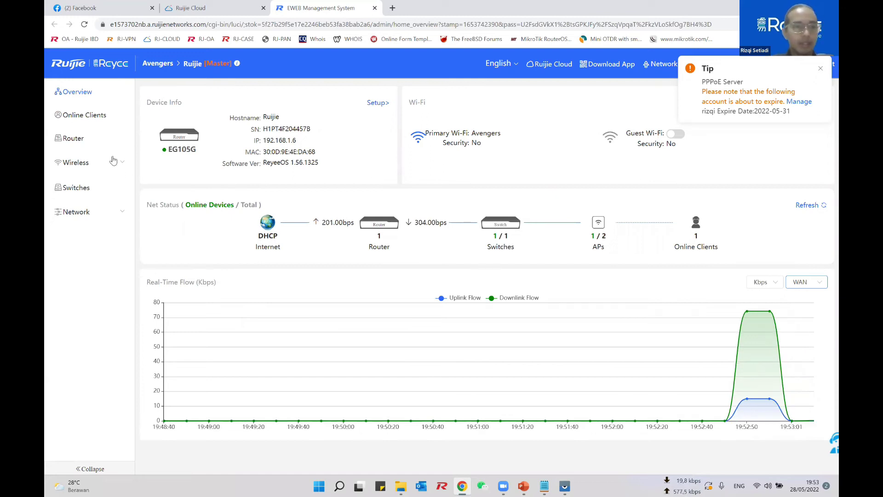
left_click(101, 139)
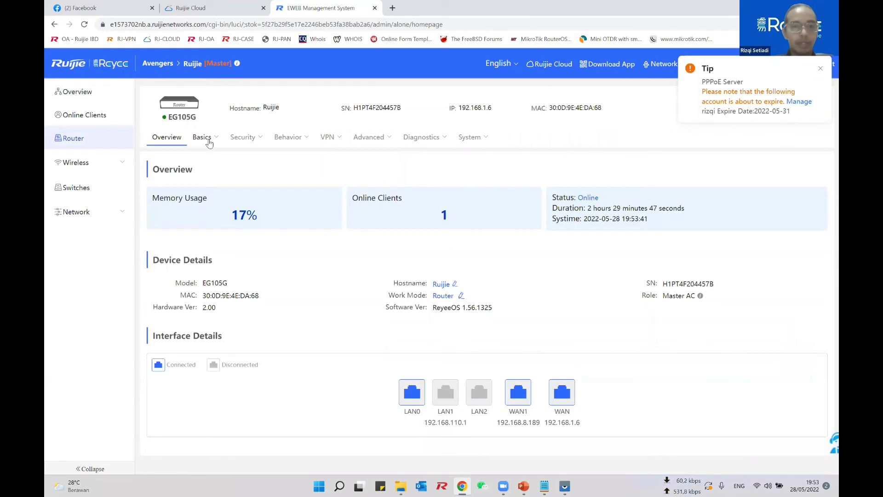
Step: Switch the WAN line's internet connection type to Static IP
mouse_move(208, 143)
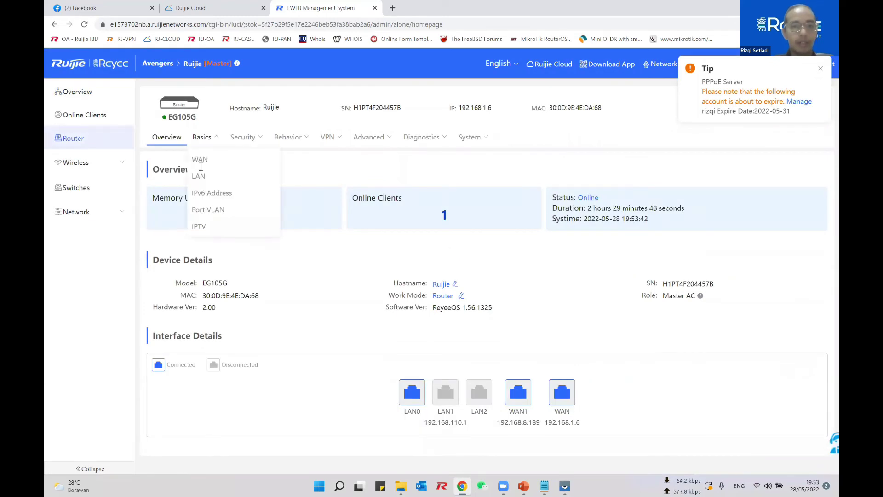
left_click(200, 161)
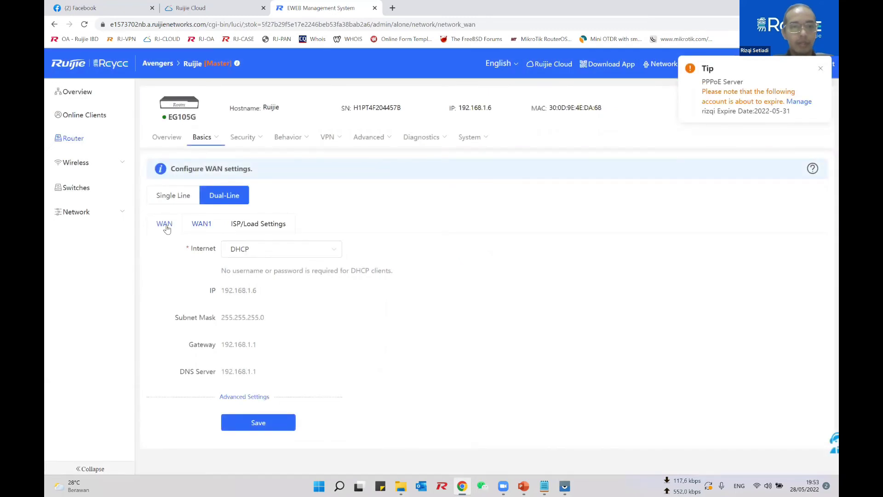
left_click(262, 252)
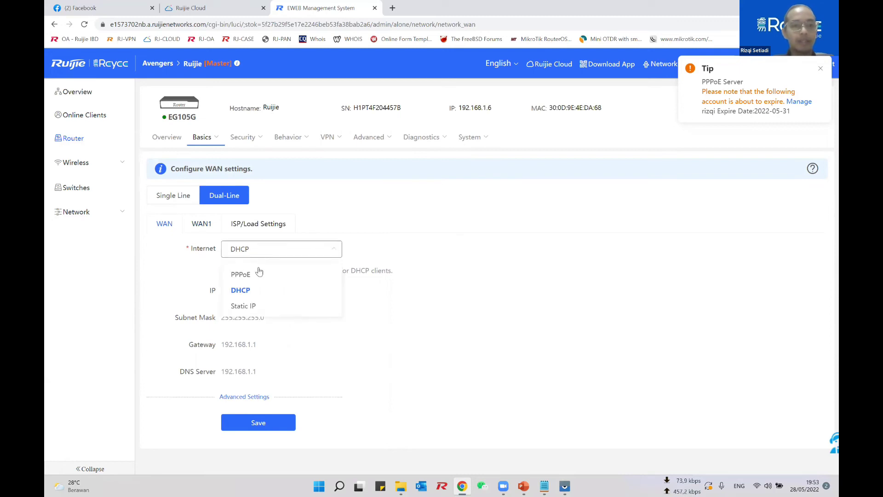
left_click(257, 307)
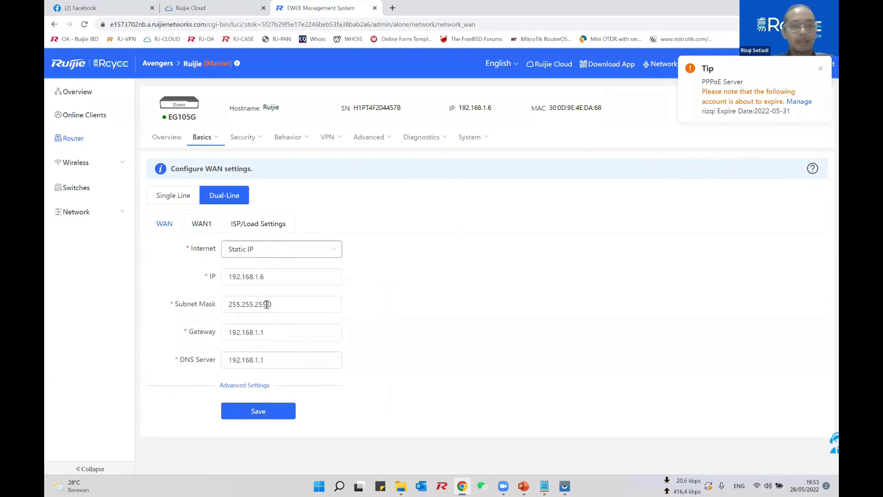
left_click(252, 385)
scroll(252, 385, "down", 2)
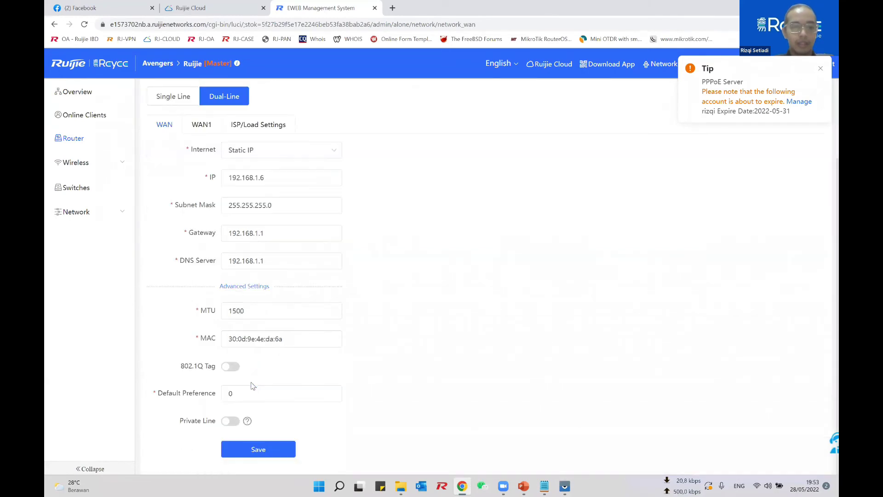
scroll(259, 271, "up", 2)
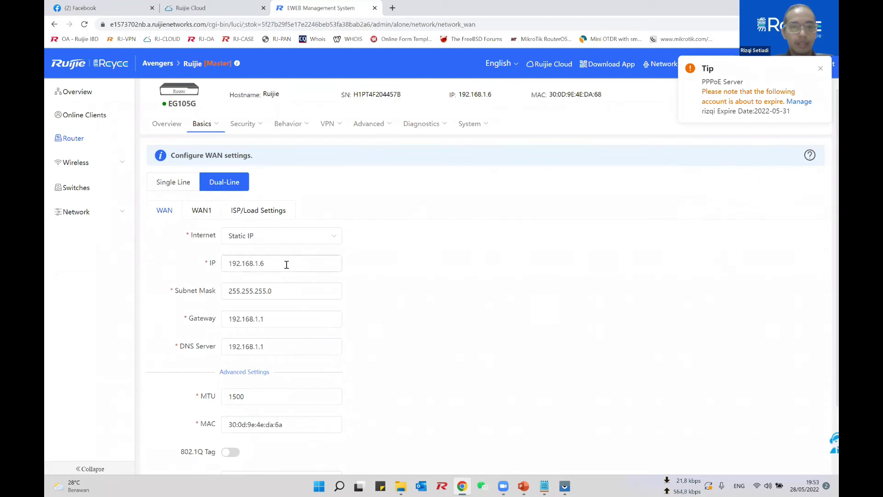
Step: Enter WAN IP 1.1.1.1 and gateway 1.1.1.2, save, and go to the Switch List
left_click_drag(287, 265, 152, 259)
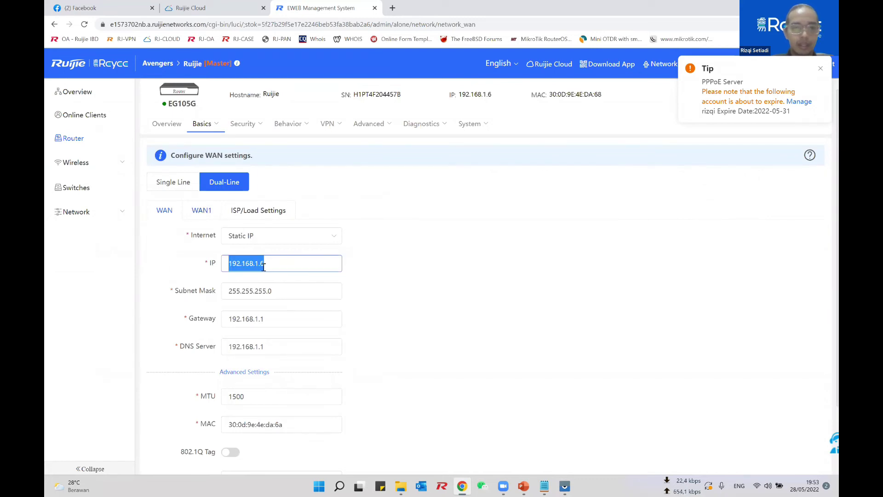
type("0.")
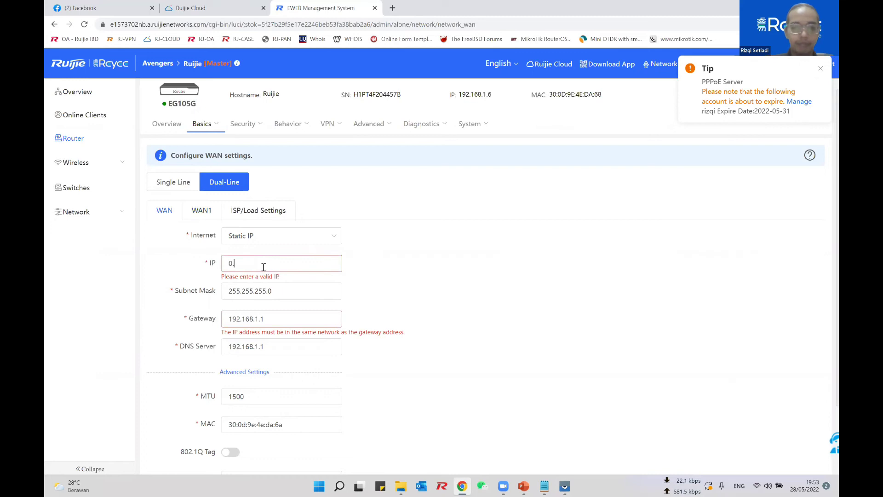
type("0.0.0")
type(".1")
key("BackSpace")
key("BackSpace")
key("BackSpace")
key("BackSpace")
key("BackSpace")
key("BackSpace")
key("BackSpace")
type("1.1.1.1")
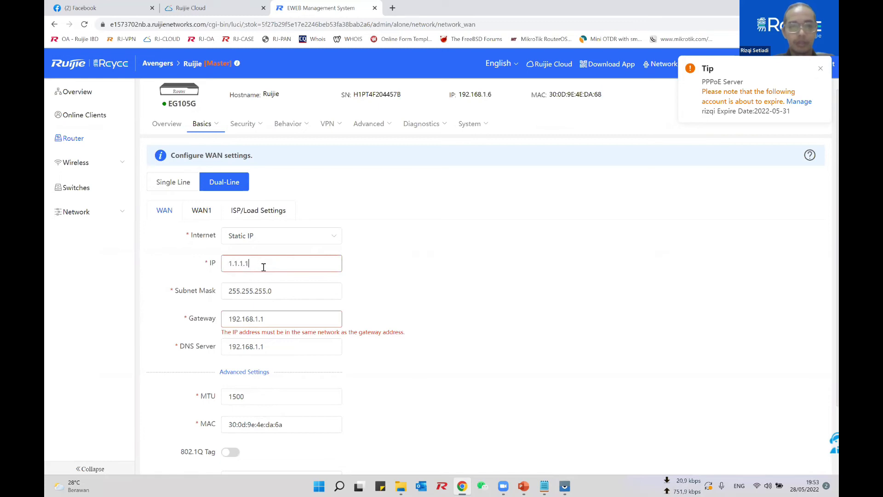
triple_click(276, 318)
type("1.1.1.")
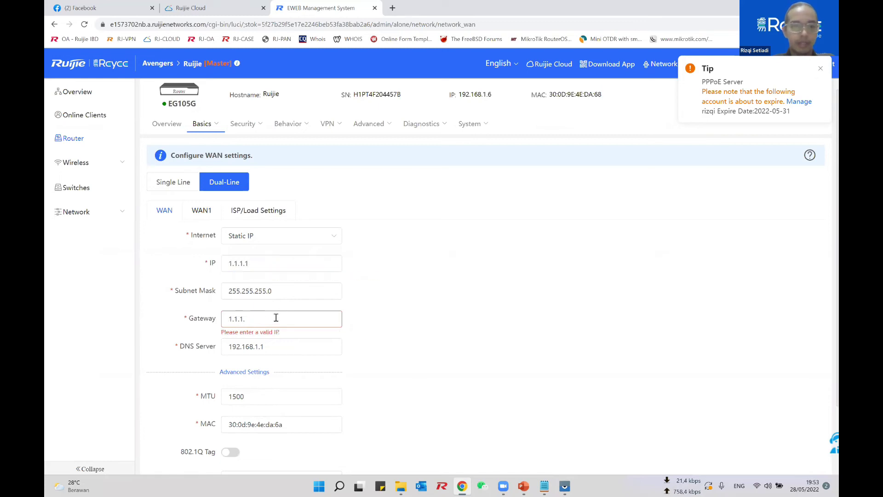
type("2")
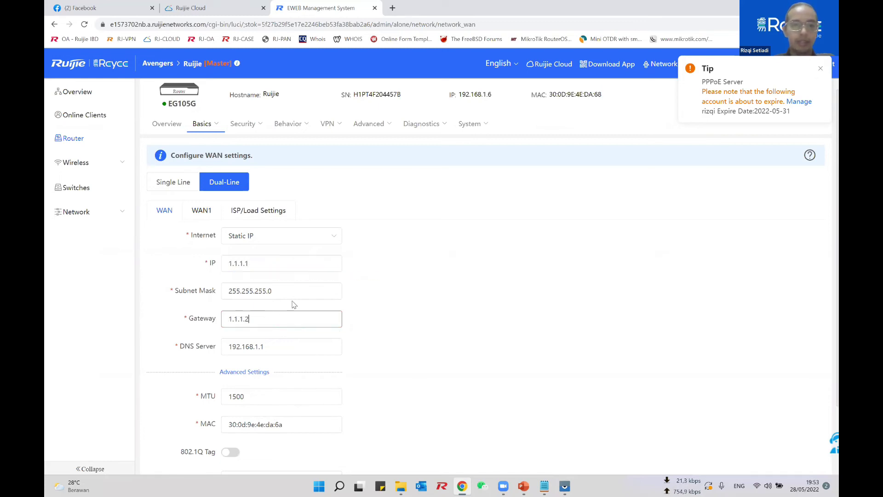
scroll(295, 303, "down", 2)
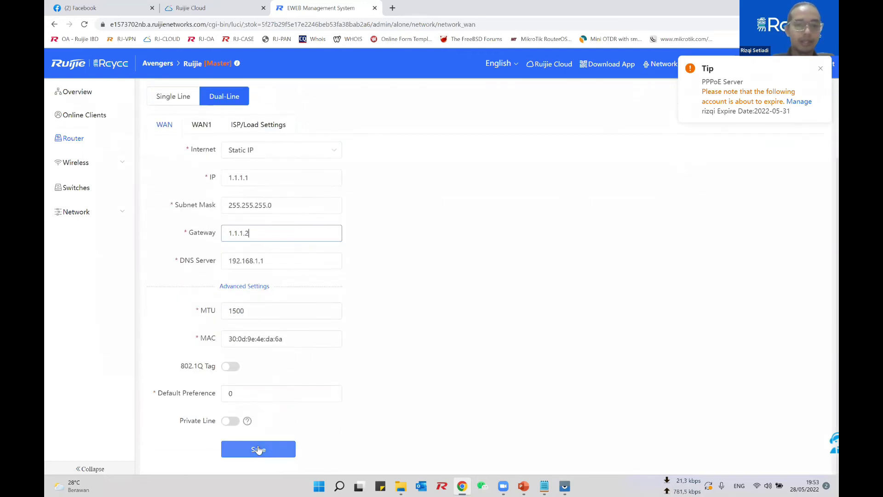
left_click(259, 450)
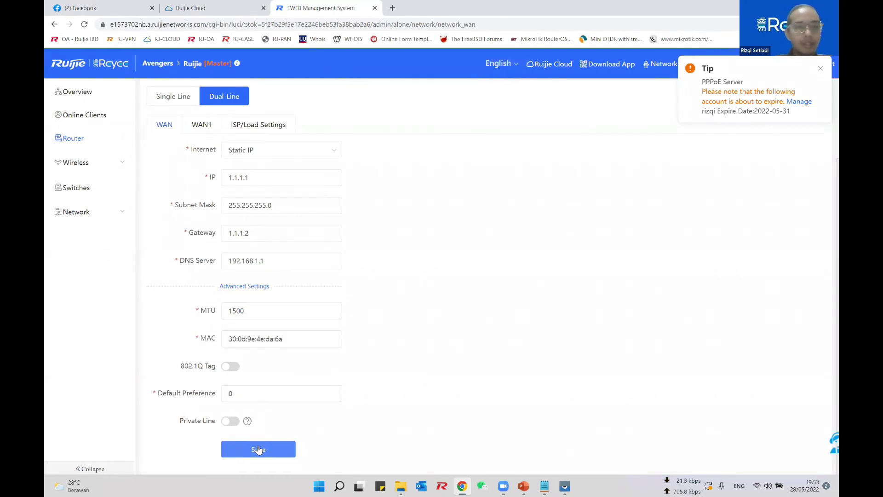
left_click(112, 188)
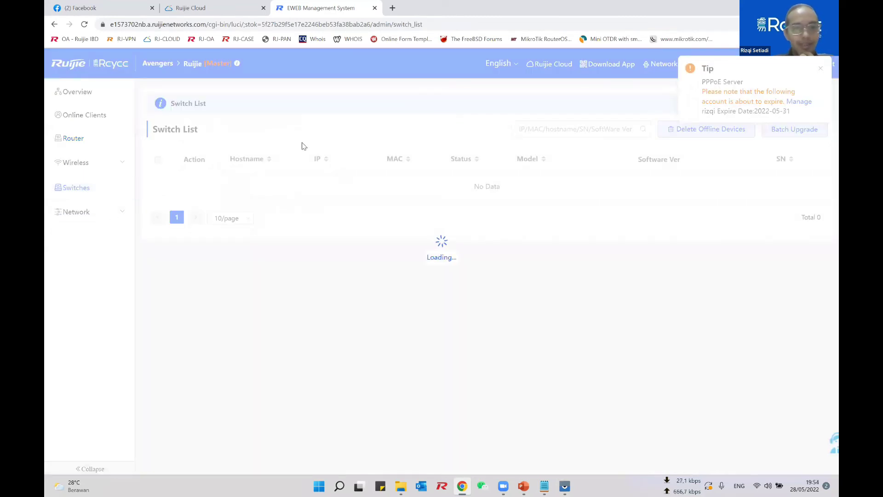
Step: Close the eWeb management tab and disable the port 10375 eWeb tunnel
left_click(375, 8)
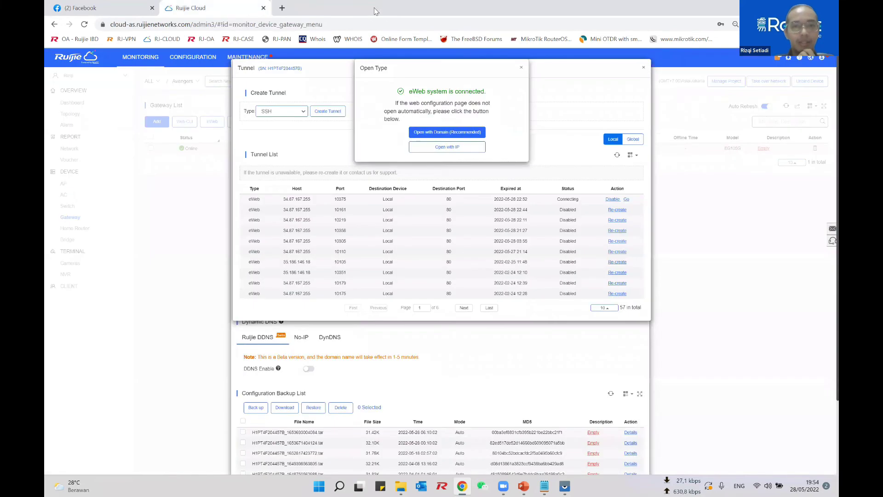
left_click(521, 68)
left_click(612, 200)
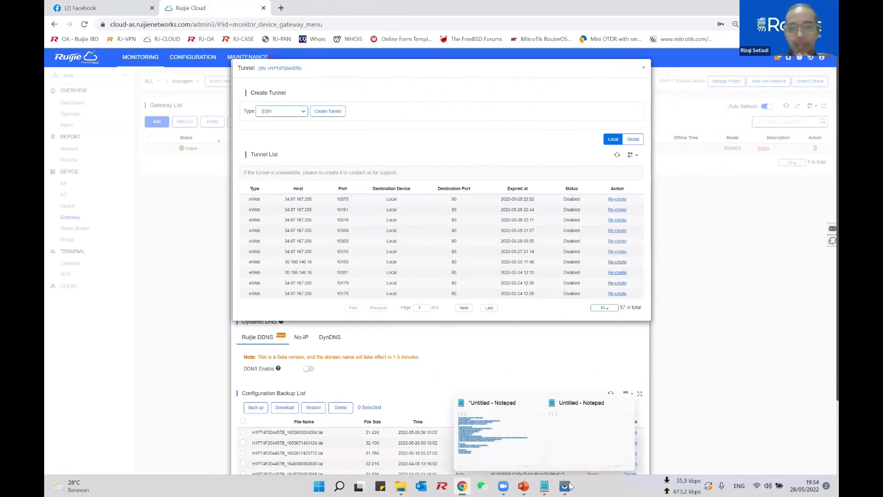
Step: On the mirrored phone, enter the admin password on the eWeb login page and log in
key("alt+Tab")
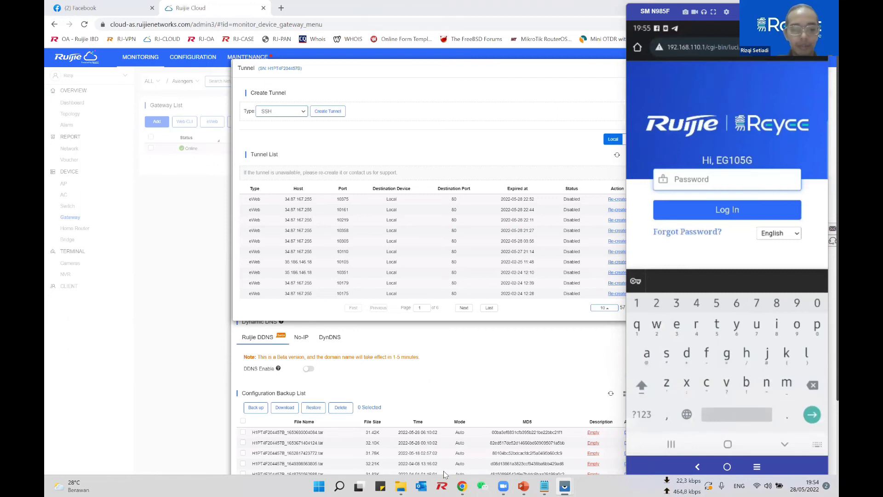
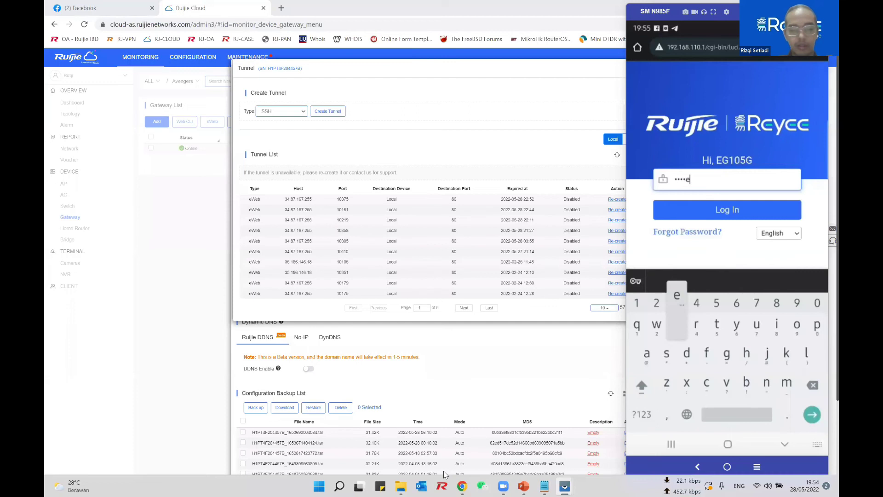
key("Return")
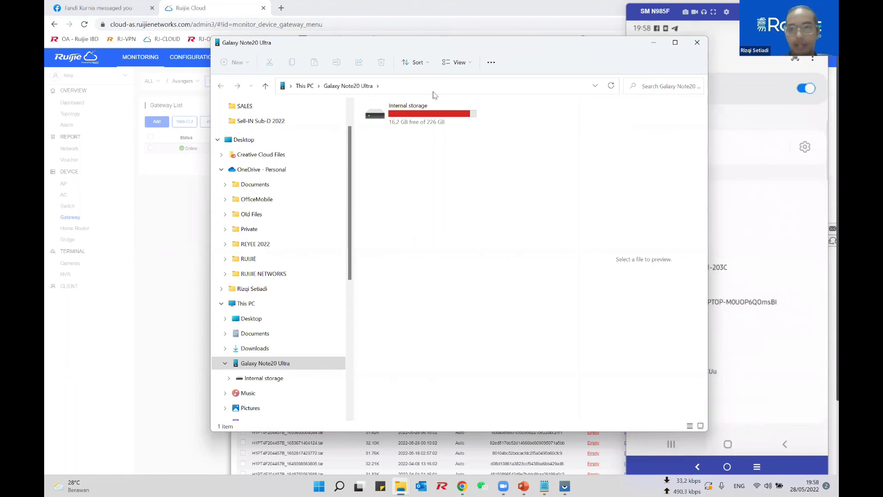
Step: Minimise the File Explorer window showing the phone's internal storage
left_click(654, 46)
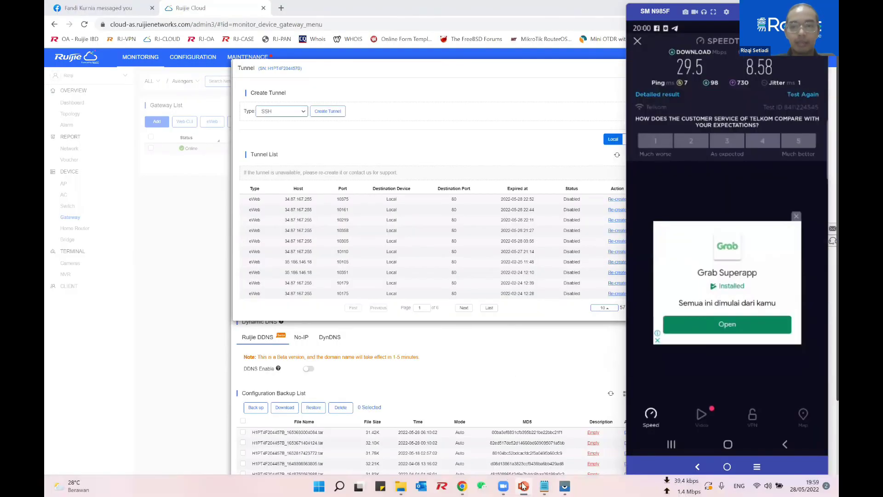
Step: Change the 4G speed label from 10 to 18 and the Total label from ?? to 45
key("alt+Tab")
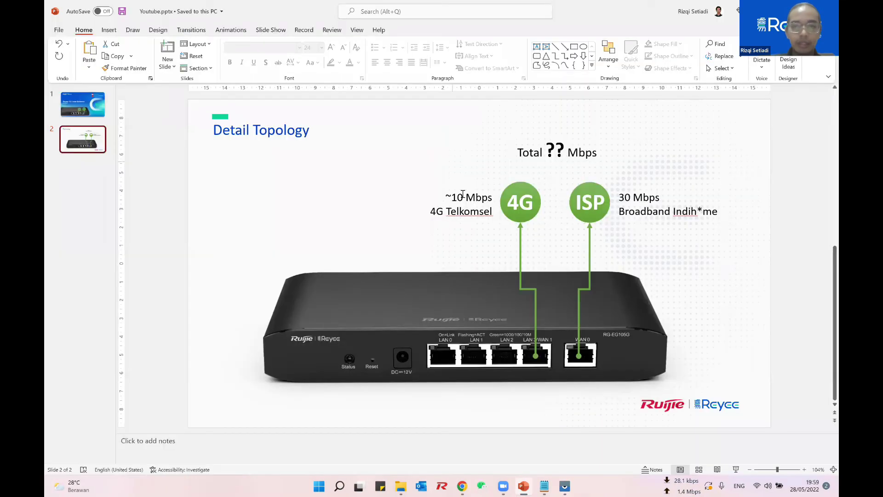
double_click(463, 197)
key("BackSpace")
type("18")
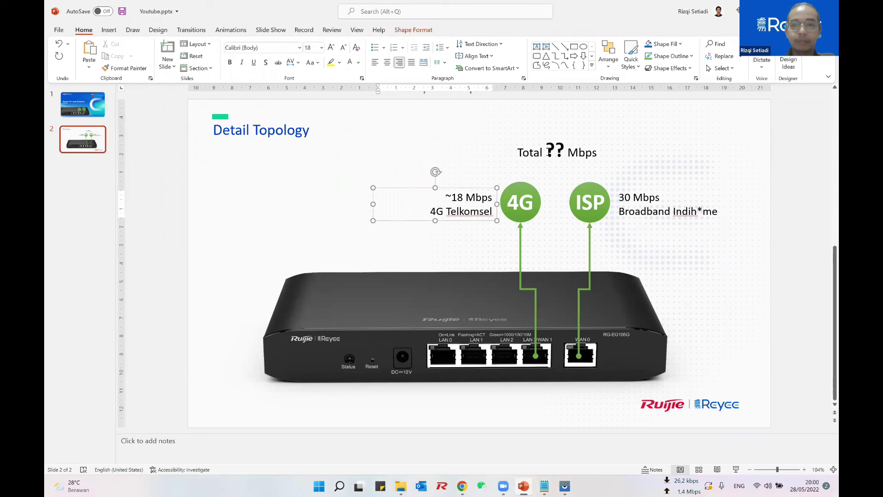
double_click(558, 149)
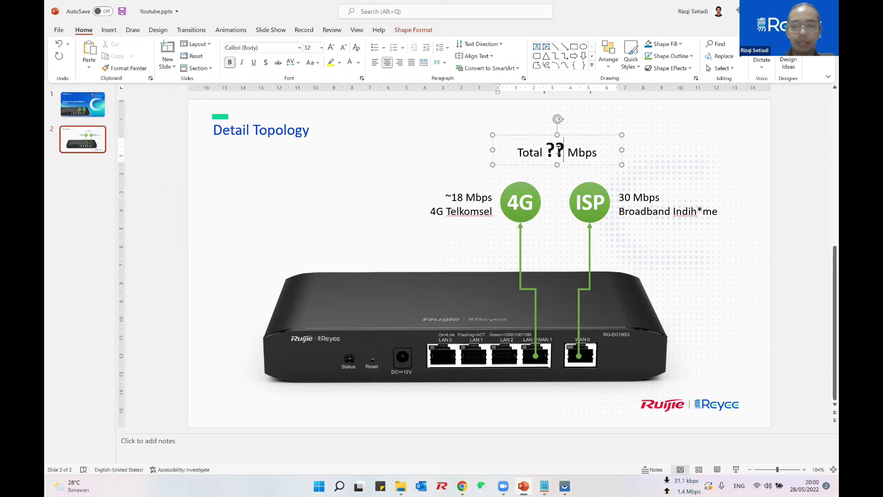
key("BackSpace")
type("45")
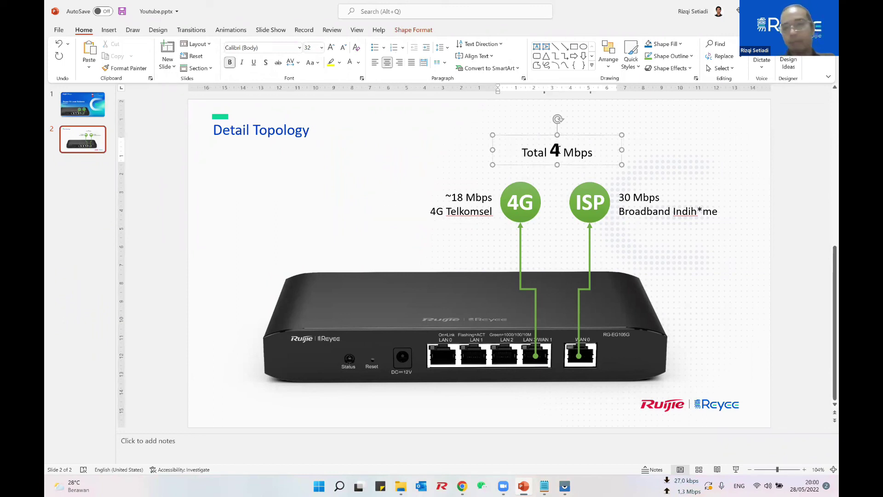
left_click(714, 254)
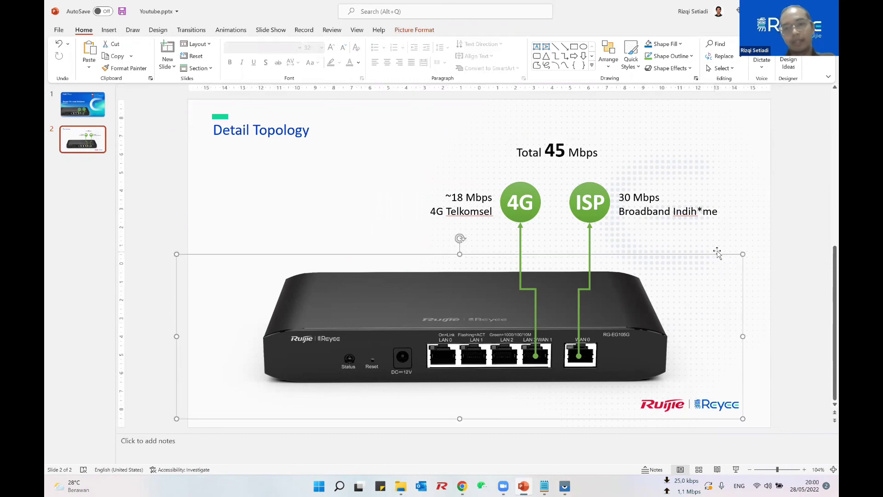
left_click(751, 240)
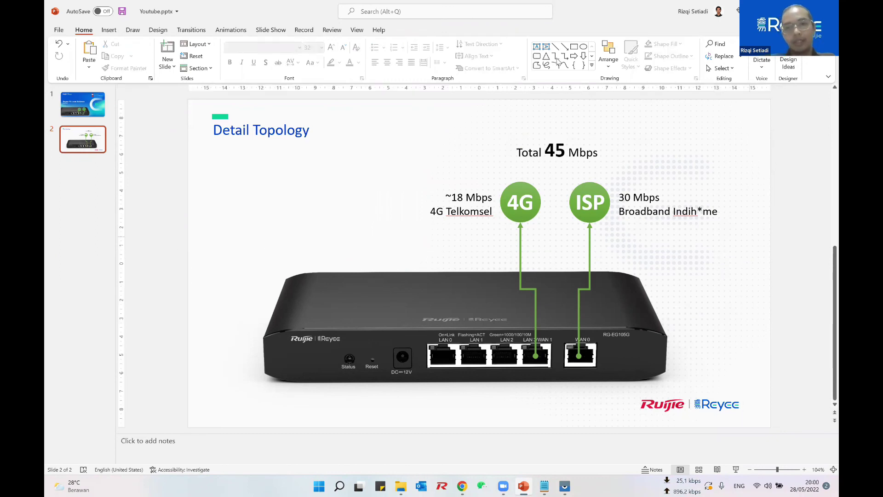